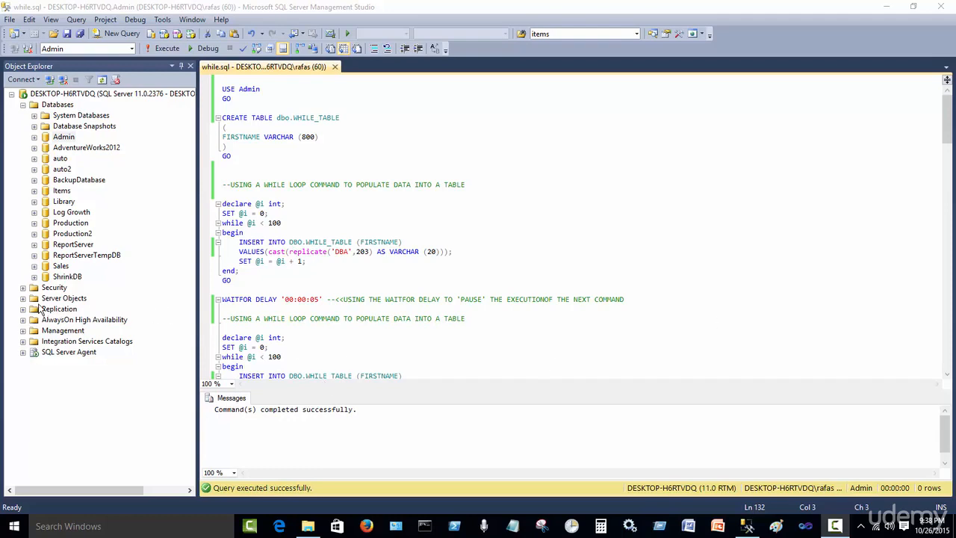
Review the script's USE Admin, CREATE TABLE dbo.WHILE_TABLE and first WHILE loop batches
{"action": "left_click", "coordinate": [23, 330]}
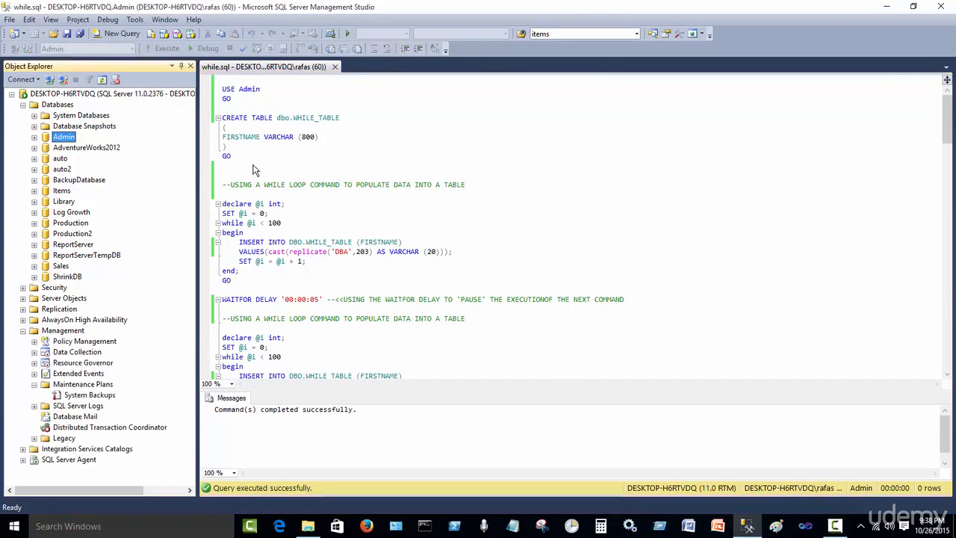
{"action": "left_click", "coordinate": [356, 160]}
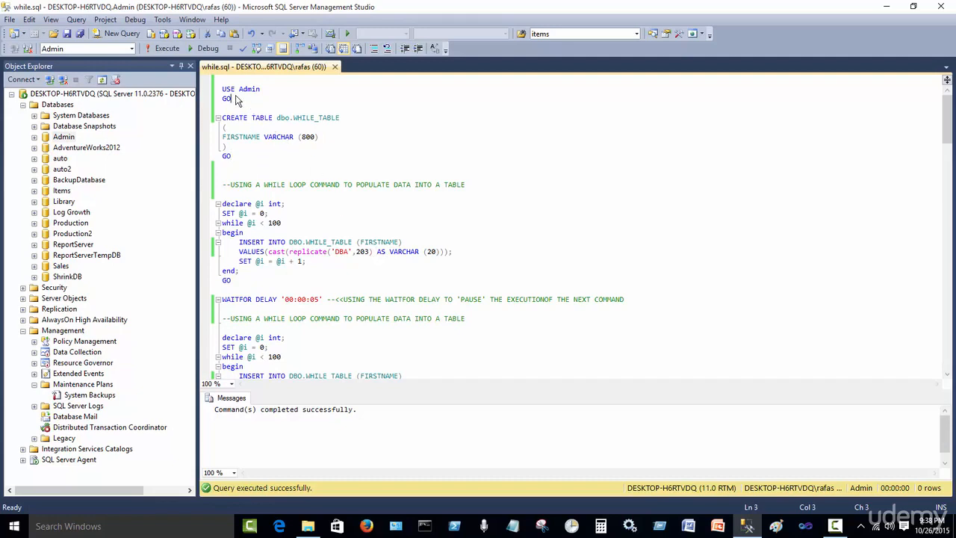
{"action": "left_click_drag", "start_coordinate": [237, 100], "coordinate": [214, 91]}
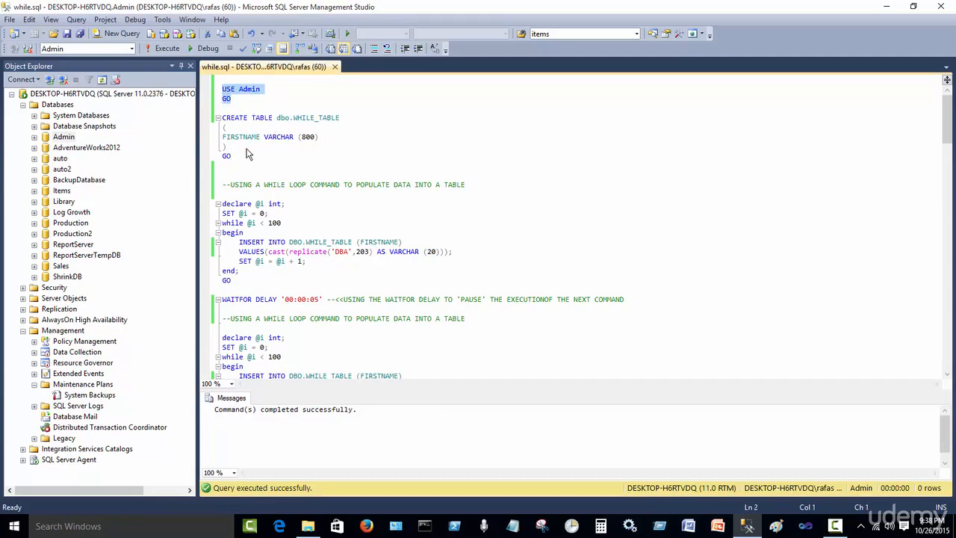
{"action": "left_click_drag", "start_coordinate": [247, 162], "coordinate": [212, 125]}
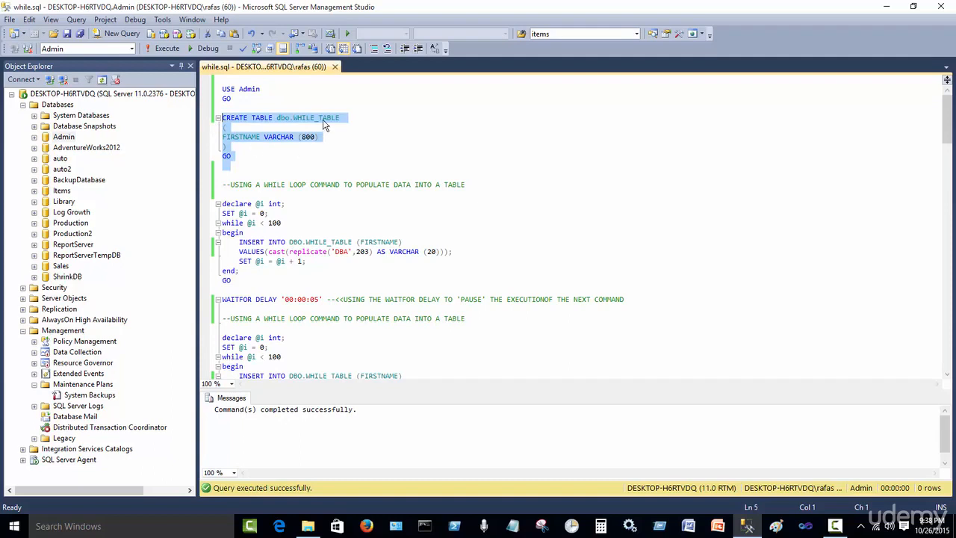
{"action": "left_click", "coordinate": [294, 204]}
{"action": "scroll", "coordinate": [295, 201], "scroll_direction": "down", "scroll_amount": 1}
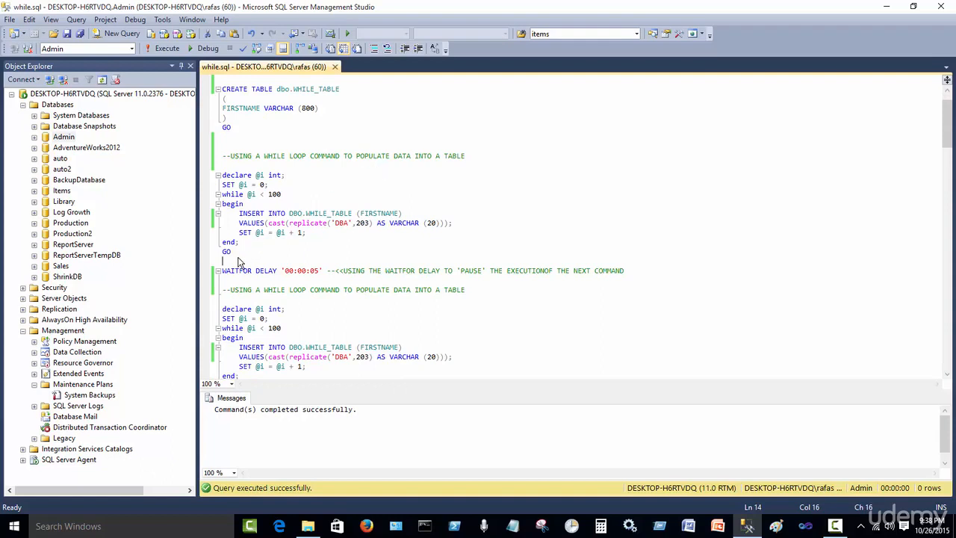
{"action": "left_click_drag", "start_coordinate": [239, 262], "coordinate": [202, 177]}
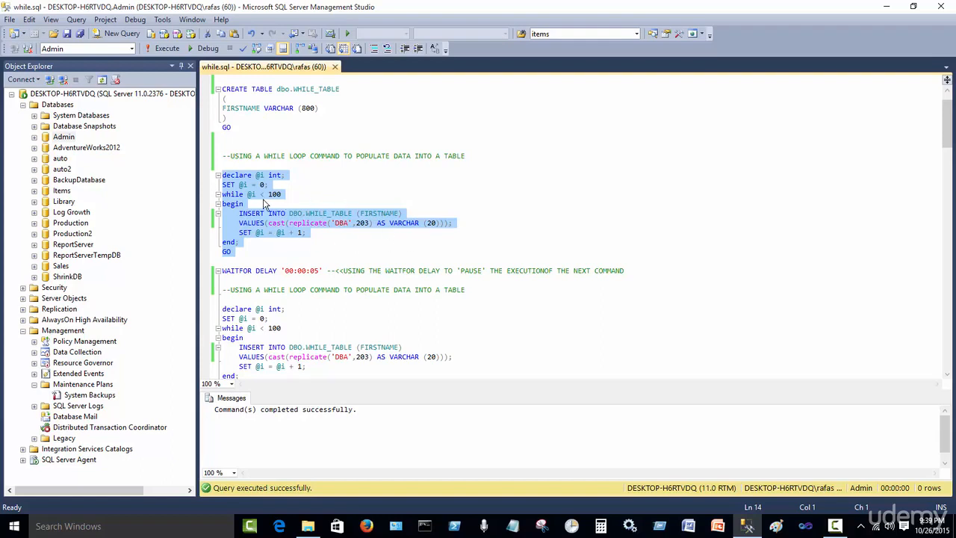
{"action": "scroll", "coordinate": [321, 248], "scroll_direction": "down", "scroll_amount": 2}
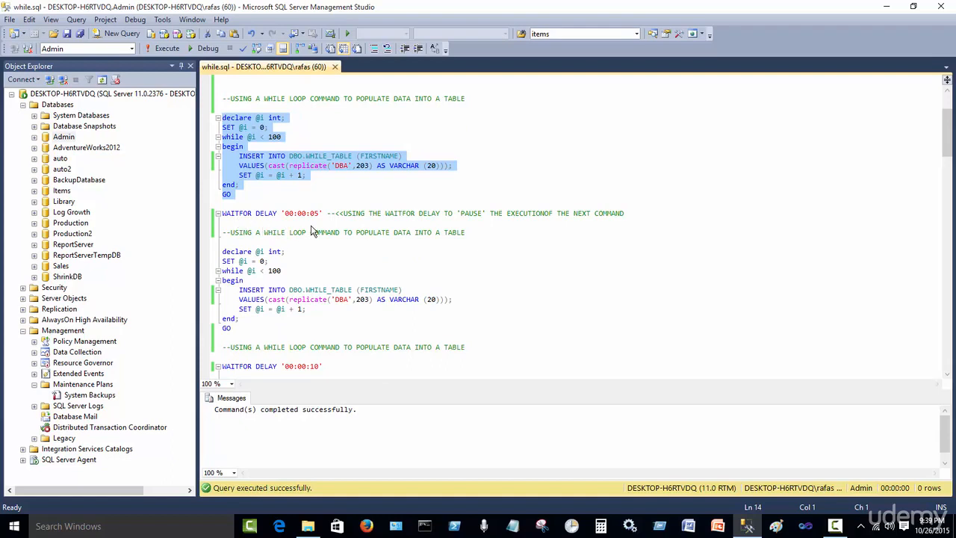
Review the WAITFOR DELAY statements, the repeated WHILE loops and the final SELECT from dbo.WHILE_TABLE
{"action": "double_click", "coordinate": [244, 216]}
{"action": "double_click", "coordinate": [268, 218]}
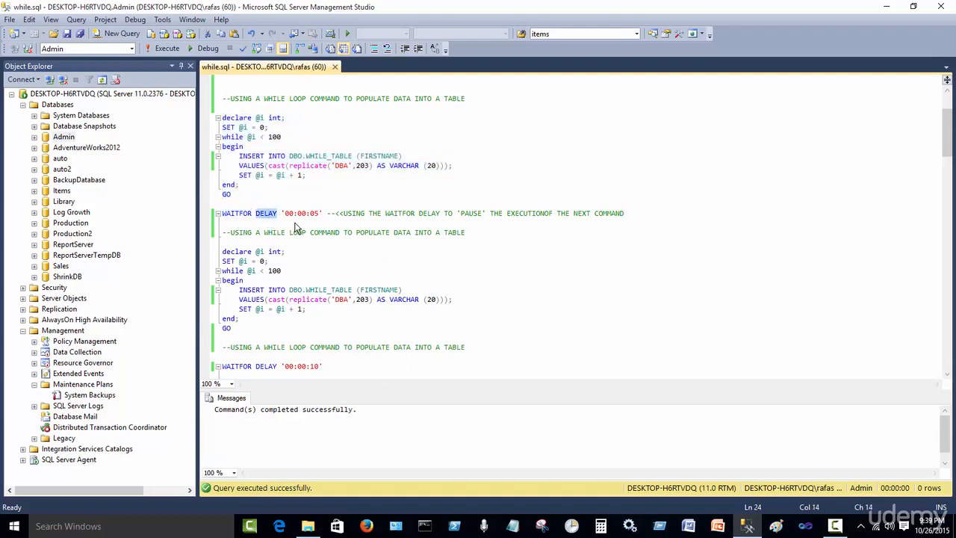
{"action": "left_click", "coordinate": [297, 224]}
{"action": "left_click_drag", "start_coordinate": [288, 253], "coordinate": [288, 325]}
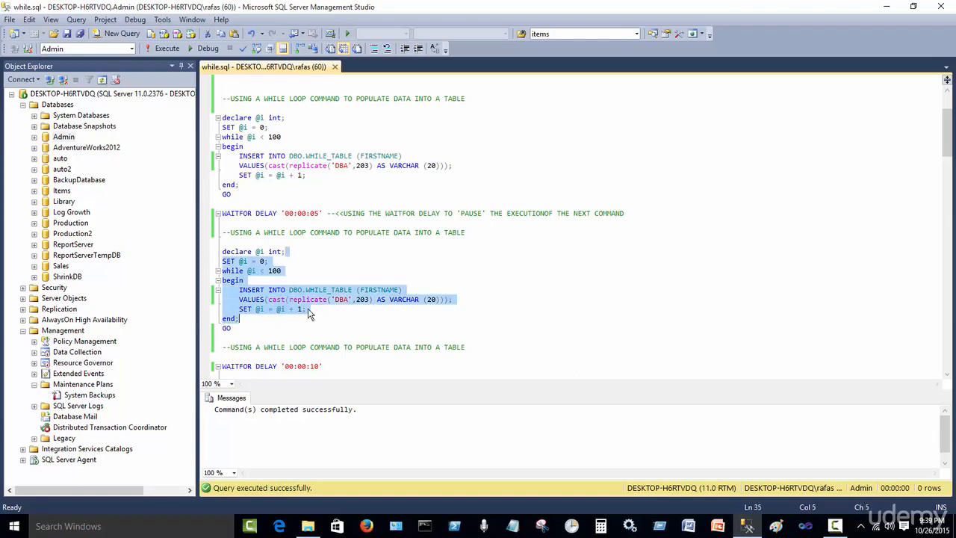
{"action": "scroll", "coordinate": [332, 292], "scroll_direction": "down", "scroll_amount": 4}
{"action": "left_click", "coordinate": [329, 253]}
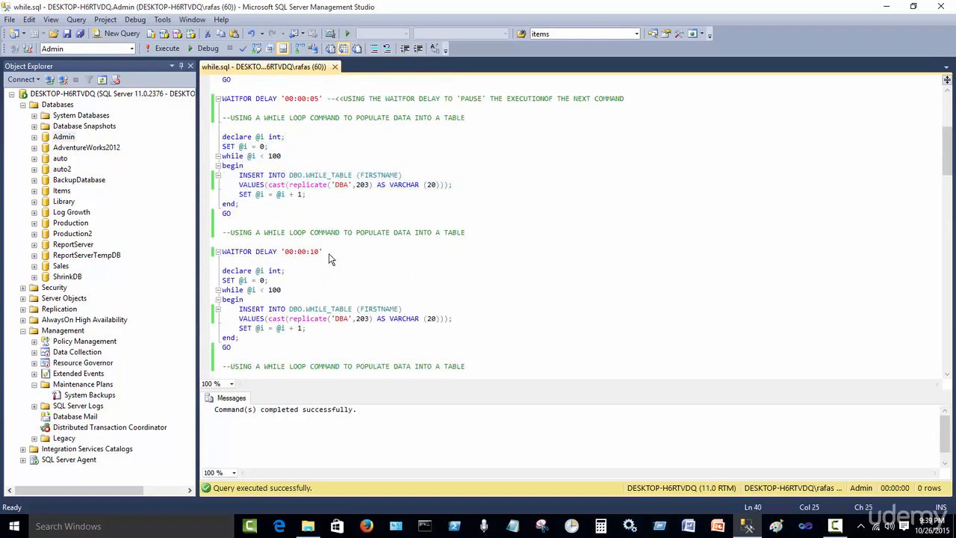
{"action": "left_click_drag", "start_coordinate": [298, 272], "coordinate": [301, 341]}
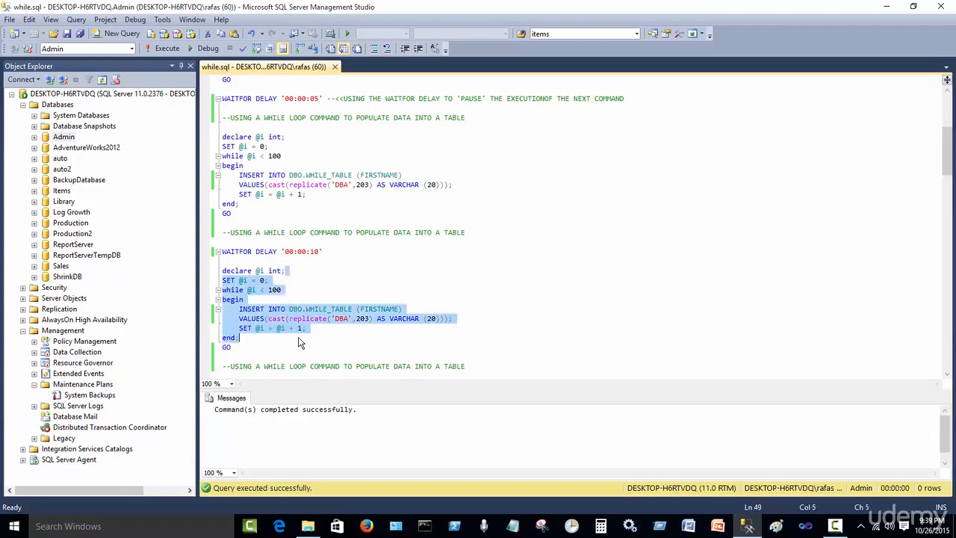
{"action": "scroll", "coordinate": [317, 316], "scroll_direction": "down", "scroll_amount": 5}
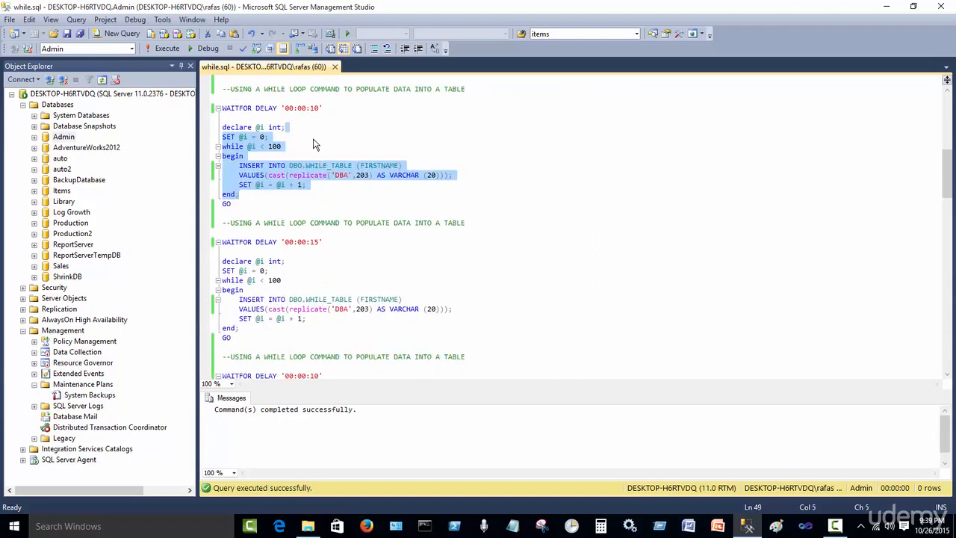
{"action": "left_click", "coordinate": [324, 245]}
{"action": "scroll", "coordinate": [331, 252], "scroll_direction": "down", "scroll_amount": 2}
{"action": "scroll", "coordinate": [330, 249], "scroll_direction": "down", "scroll_amount": 1}
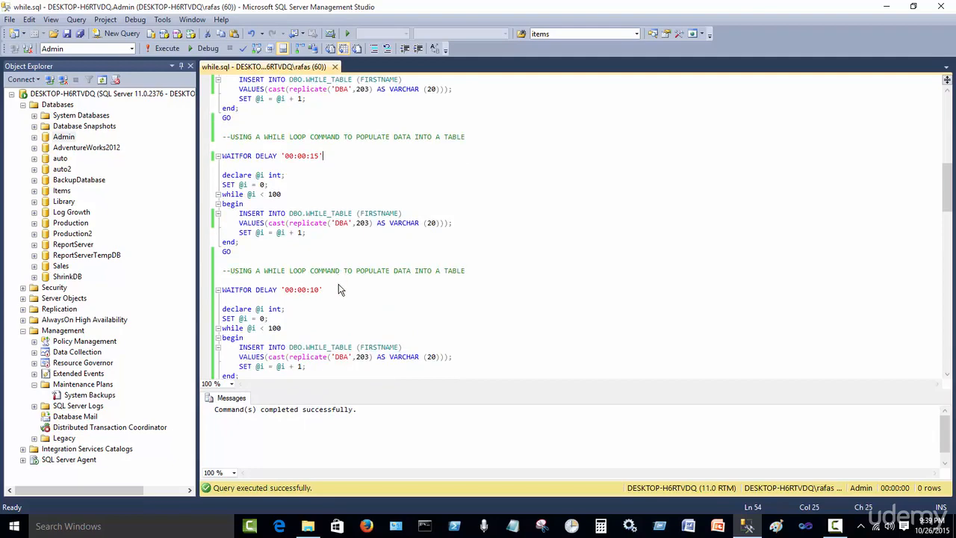
{"action": "left_click", "coordinate": [349, 291]}
{"action": "scroll", "coordinate": [349, 291], "scroll_direction": "down", "scroll_amount": 3}
{"action": "scroll", "coordinate": [355, 294], "scroll_direction": "up", "scroll_amount": 6}
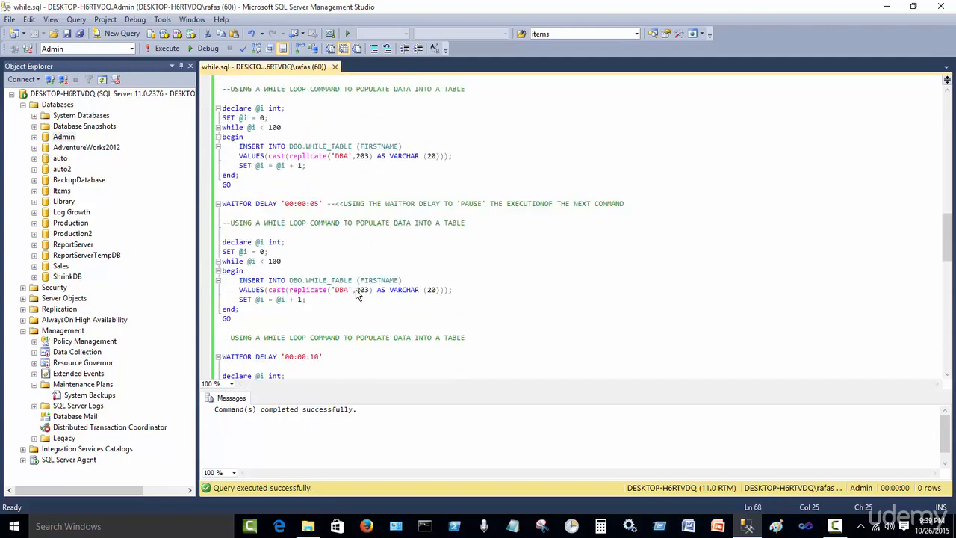
{"action": "scroll", "coordinate": [355, 294], "scroll_direction": "down", "scroll_amount": 9}
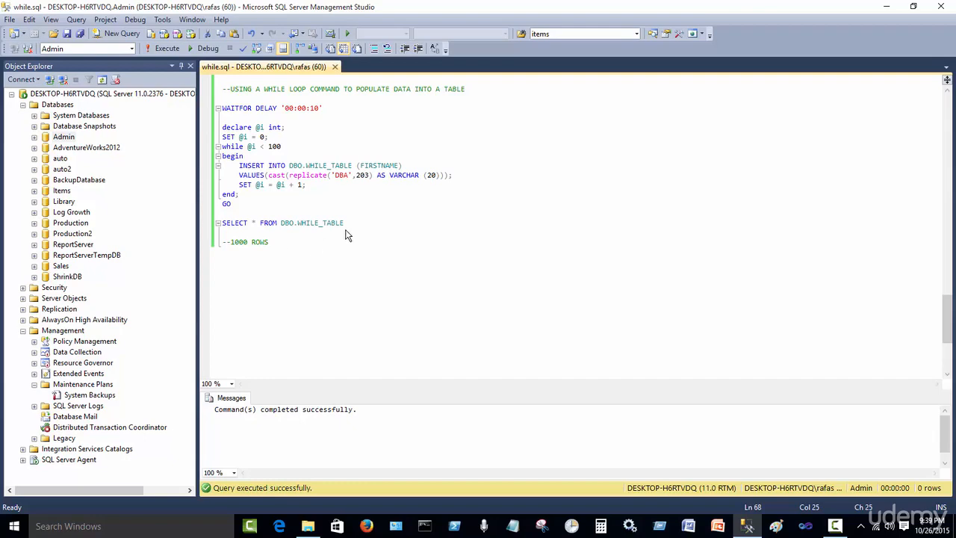
{"action": "scroll", "coordinate": [447, 287], "scroll_direction": "up", "scroll_amount": 6}
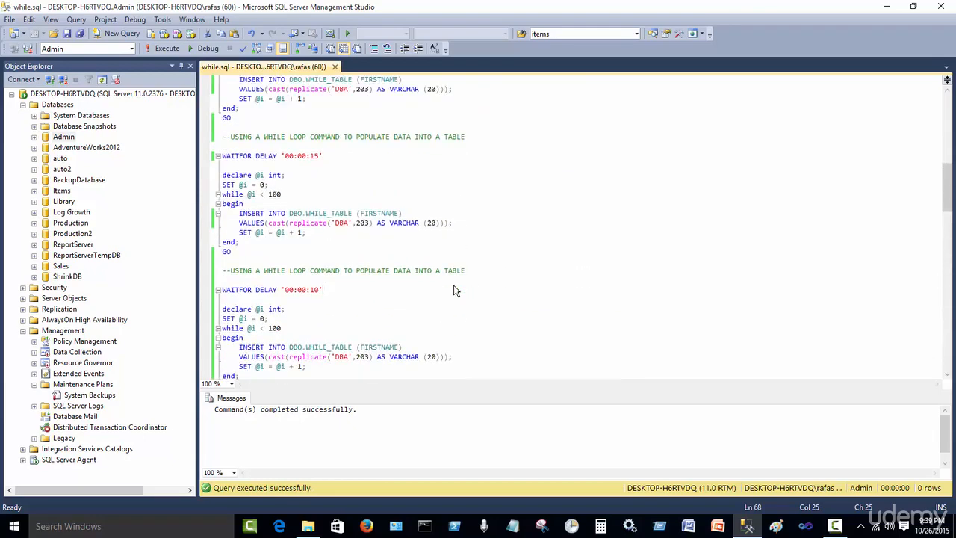
{"action": "scroll", "coordinate": [455, 290], "scroll_direction": "up", "scroll_amount": 6}
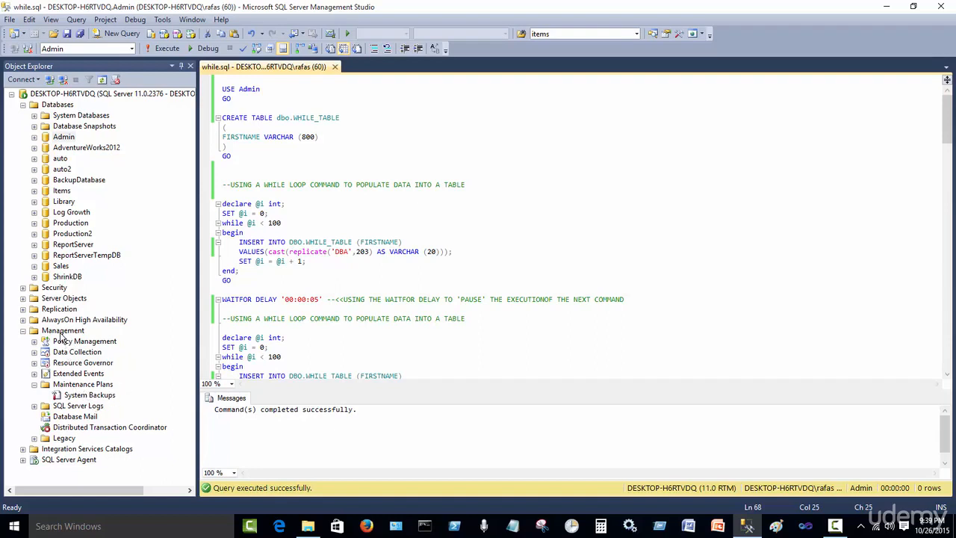
Create a new maintenance plan named ADMIN FULL BACKUP under Management's Maintenance Plans
{"action": "right_click", "coordinate": [102, 388]}
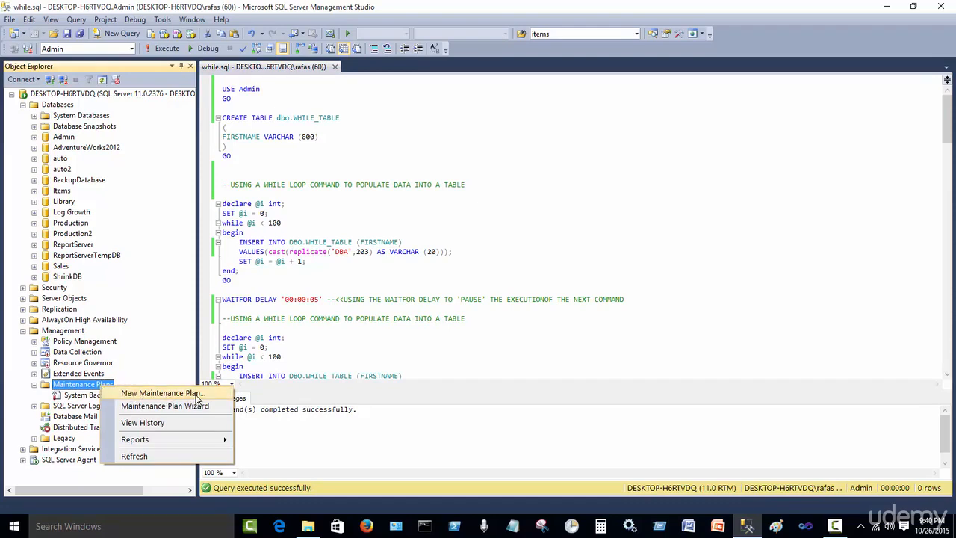
{"action": "left_click", "coordinate": [196, 394]}
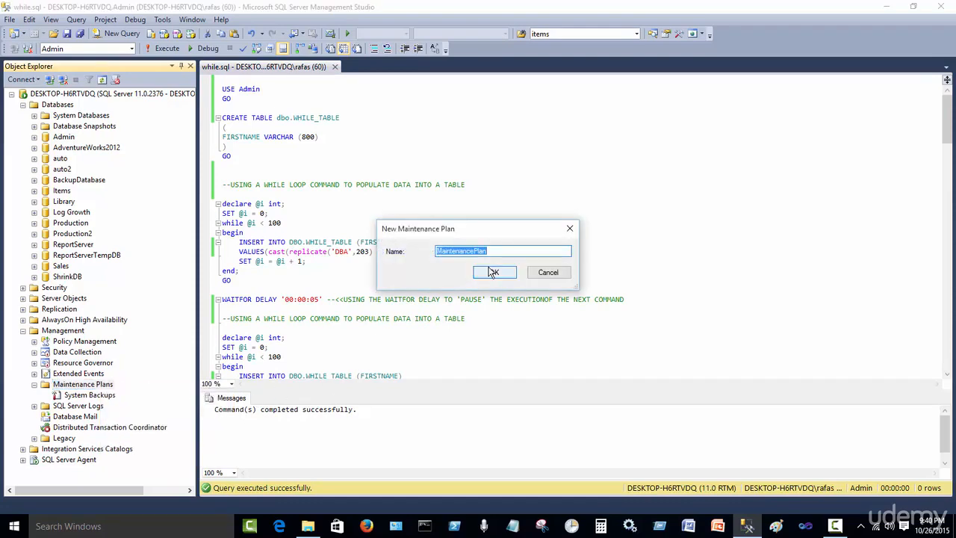
{"action": "type", "text": "aDM"}
{"action": "key", "text": "BackSpace"}
{"action": "key", "text": "BackSpace"}
{"action": "key", "text": "BackSpace"}
{"action": "type", "text": "ADMIN FULL BACKUP"}
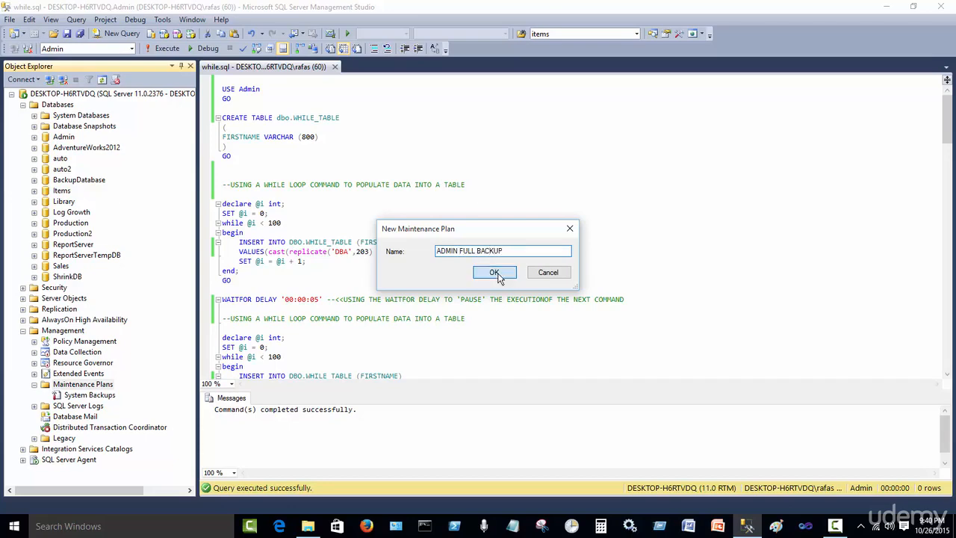
{"action": "left_click", "coordinate": [496, 275]}
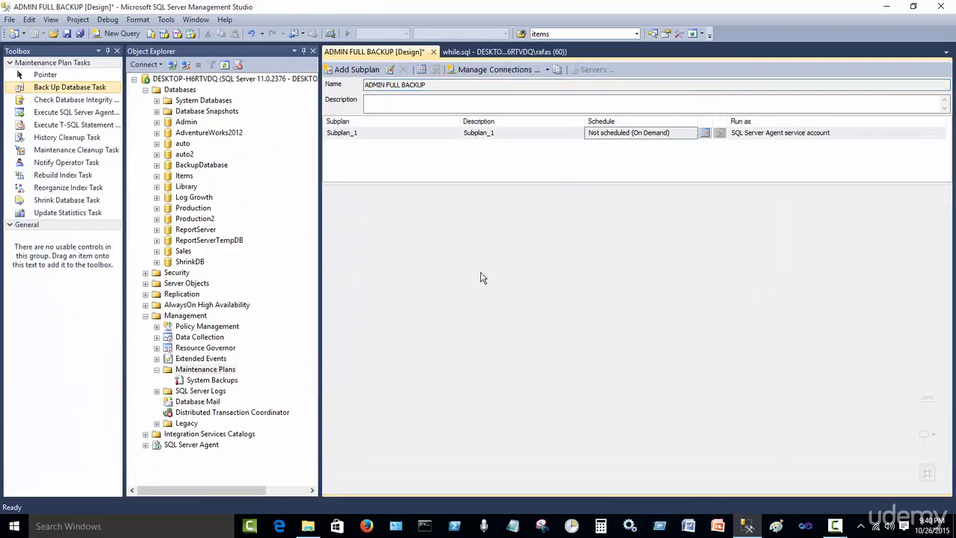
Rename the first subplan to FULL and clear its description
{"action": "left_click", "coordinate": [303, 51]}
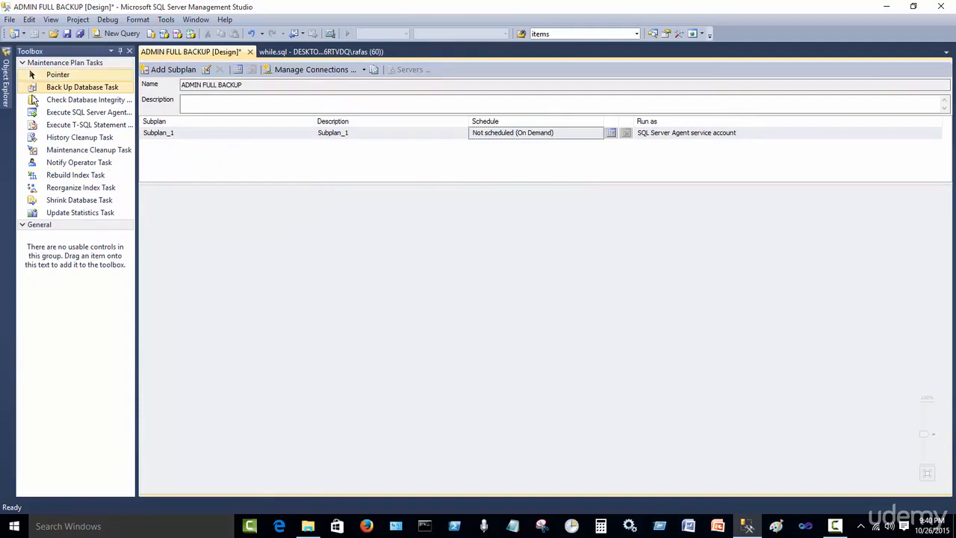
{"action": "left_click_drag", "start_coordinate": [82, 112], "coordinate": [252, 234]}
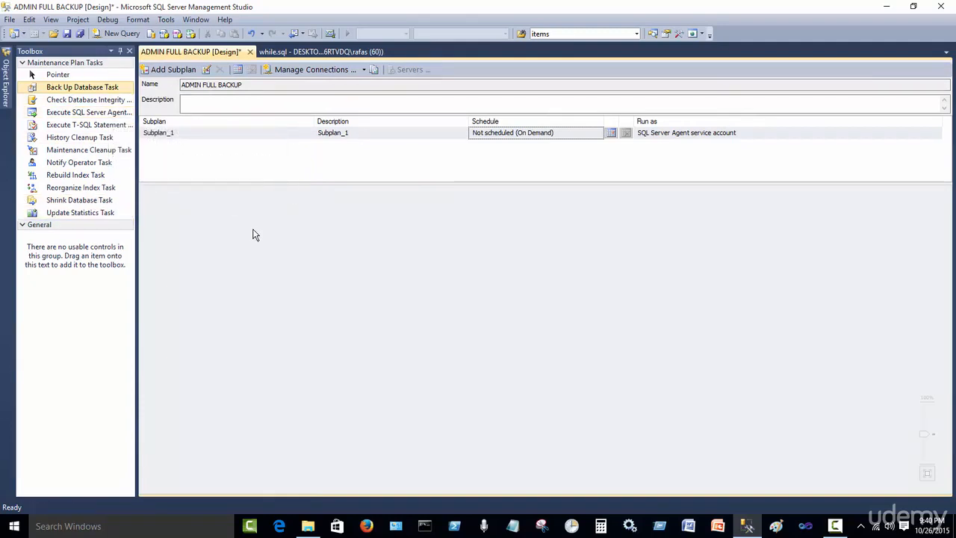
{"action": "double_click", "coordinate": [218, 135]}
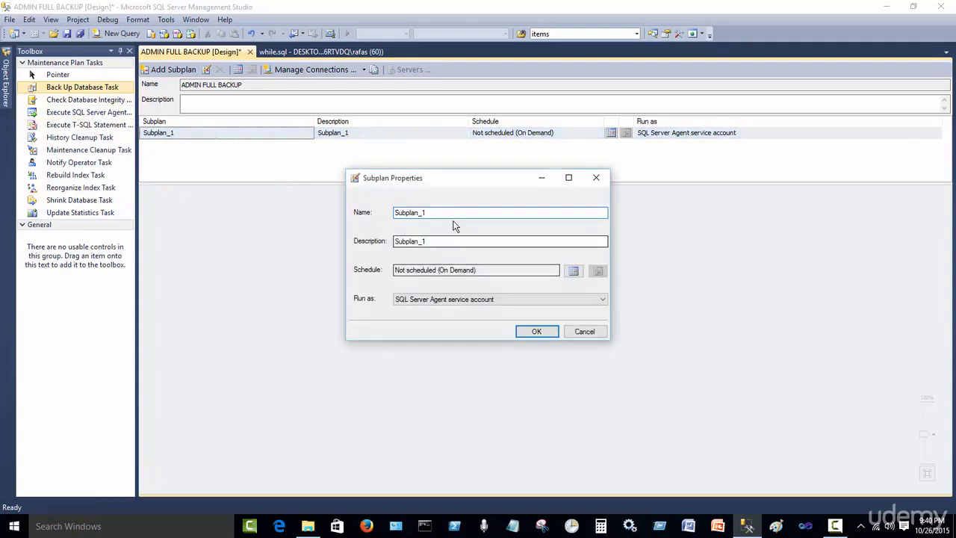
{"action": "type", "text": "f"}
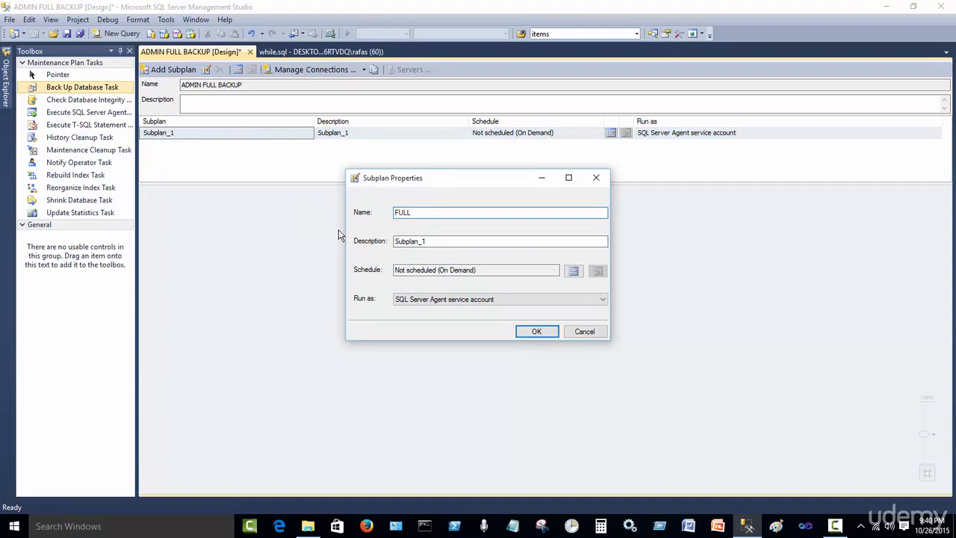
{"action": "key", "text": "Tab"}
{"action": "key", "text": "BackSpace"}
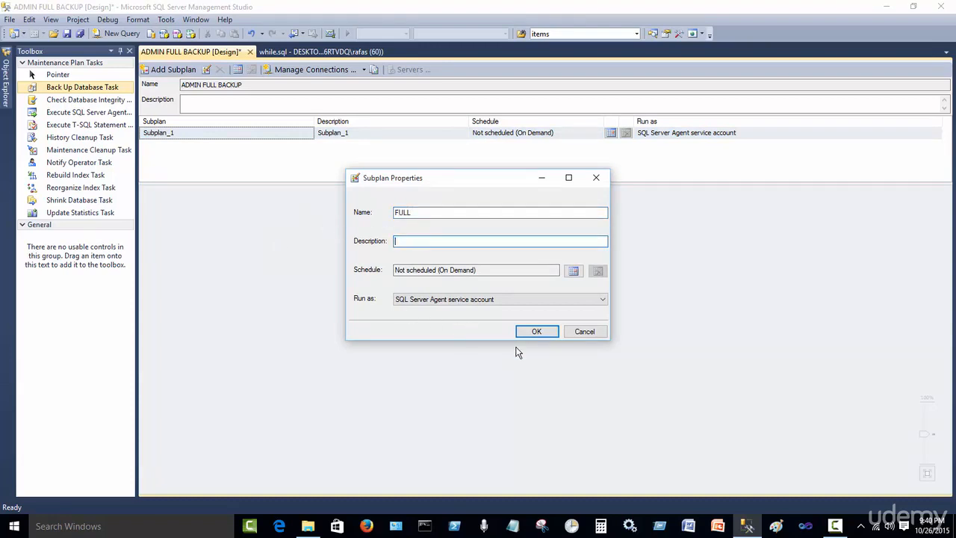
{"action": "left_click", "coordinate": [538, 333]}
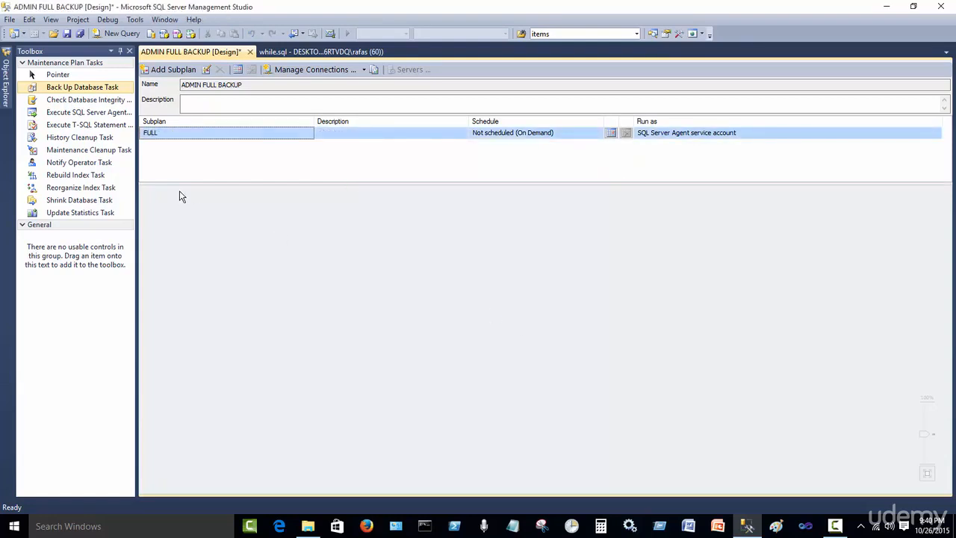
Add a second subplan named DIFF and clear its description
{"action": "left_click", "coordinate": [166, 70]}
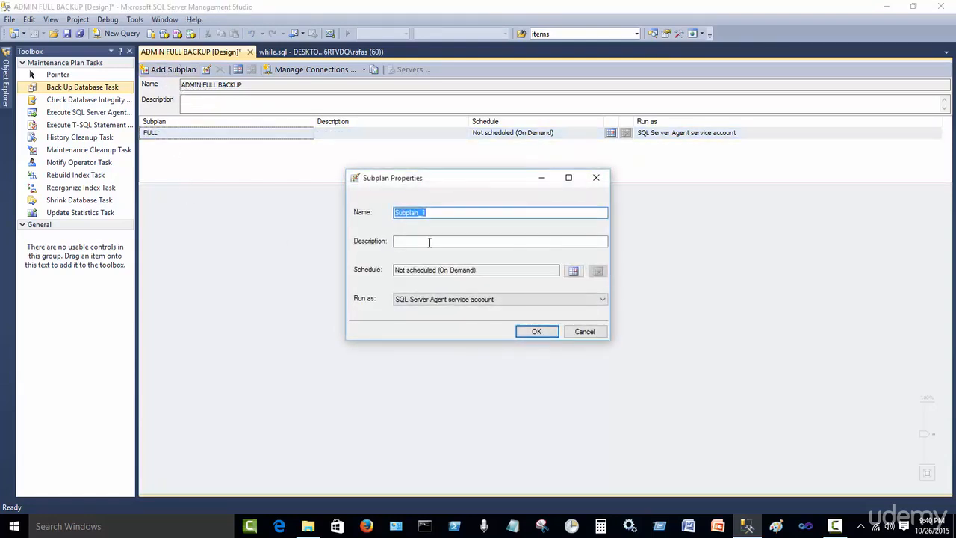
{"action": "type", "text": "dIFF"}
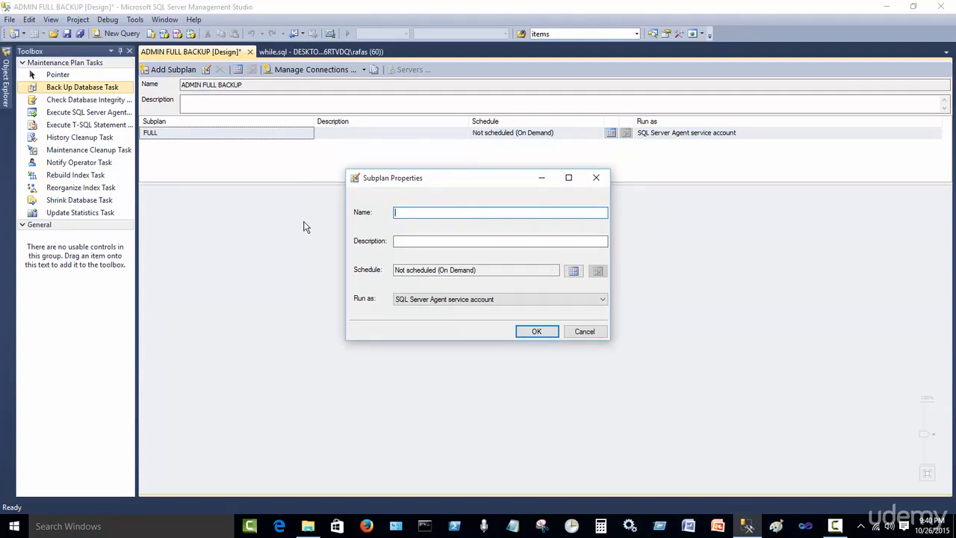
{"action": "left_click", "coordinate": [537, 331]}
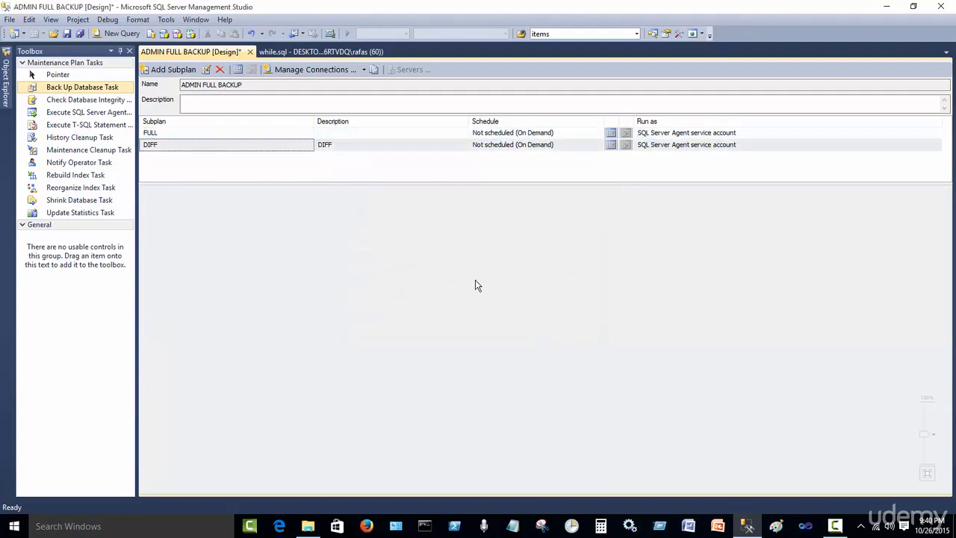
{"action": "double_click", "coordinate": [340, 145]}
{"action": "left_click_drag", "start_coordinate": [416, 241], "coordinate": [296, 233]}
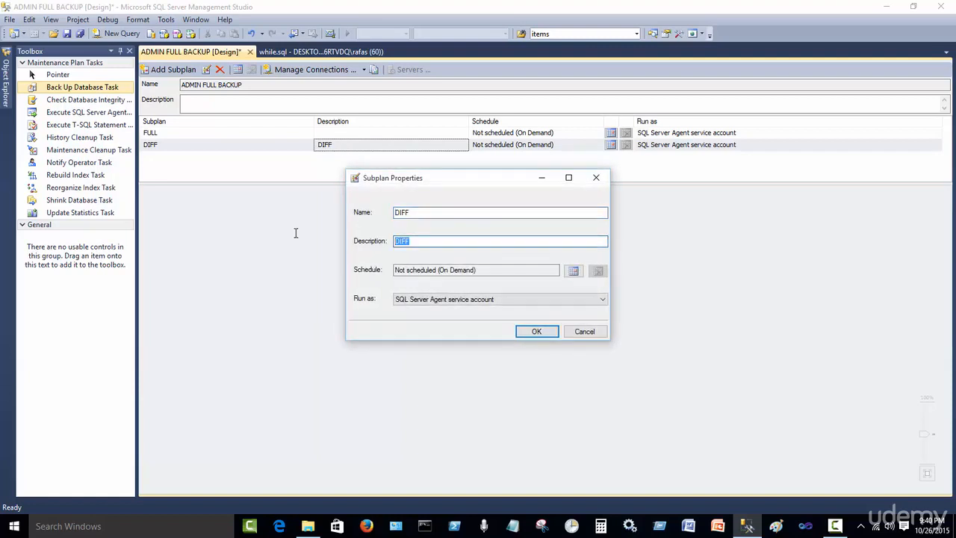
{"action": "key", "text": "BackSpace"}
{"action": "left_click", "coordinate": [532, 333]}
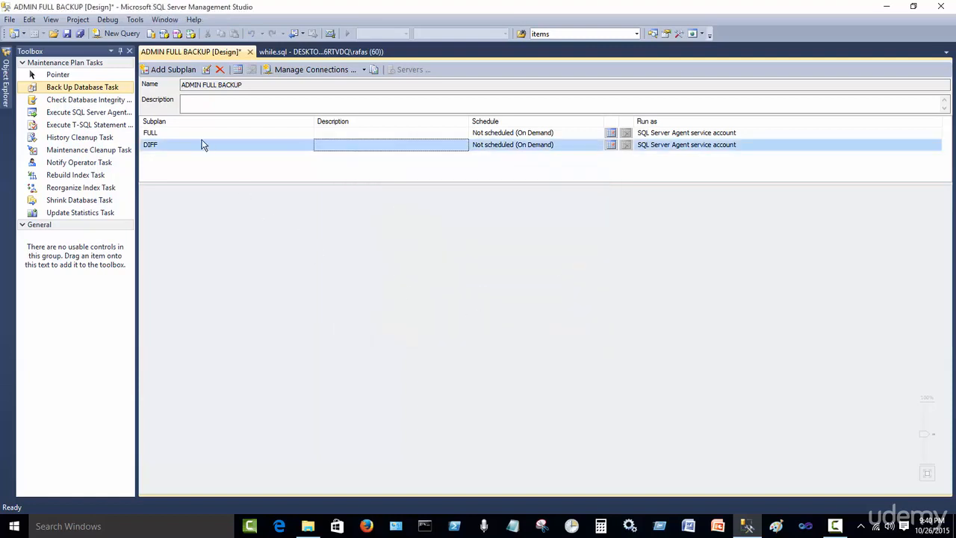
Add a third subplan named TLOG and clear its description
{"action": "left_click", "coordinate": [171, 71]}
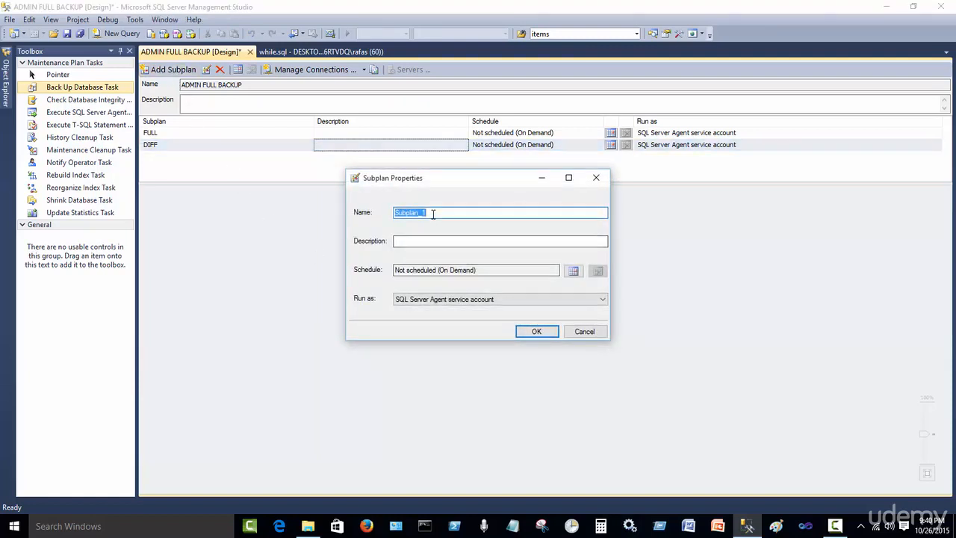
{"action": "type", "text": "TLOG"}
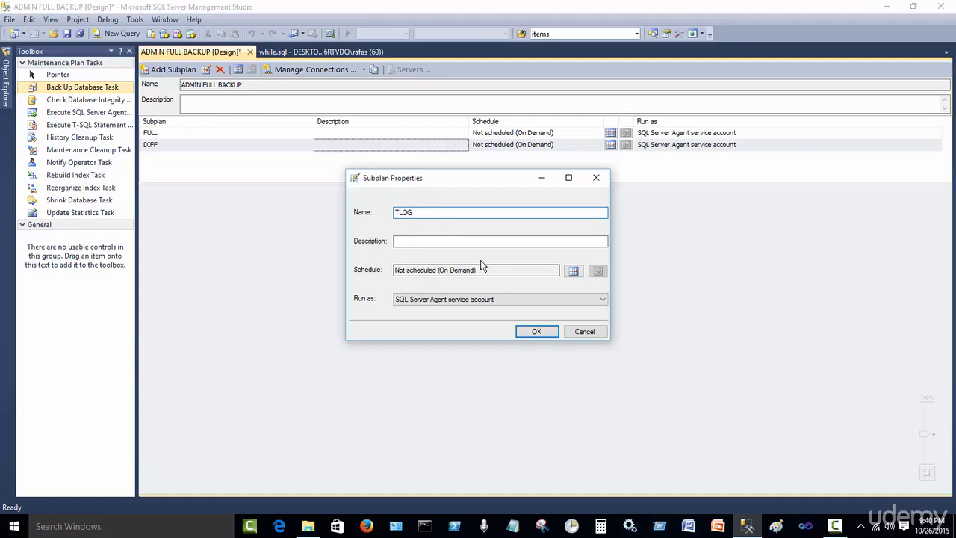
{"action": "left_click", "coordinate": [532, 331]}
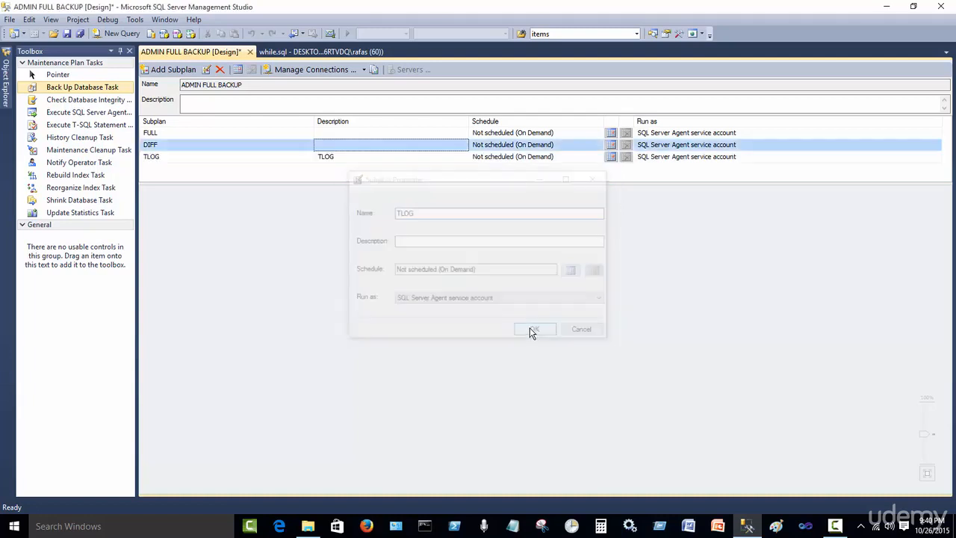
{"action": "double_click", "coordinate": [342, 164]}
{"action": "key", "text": "Tab"}
{"action": "key", "text": "BackSpace"}
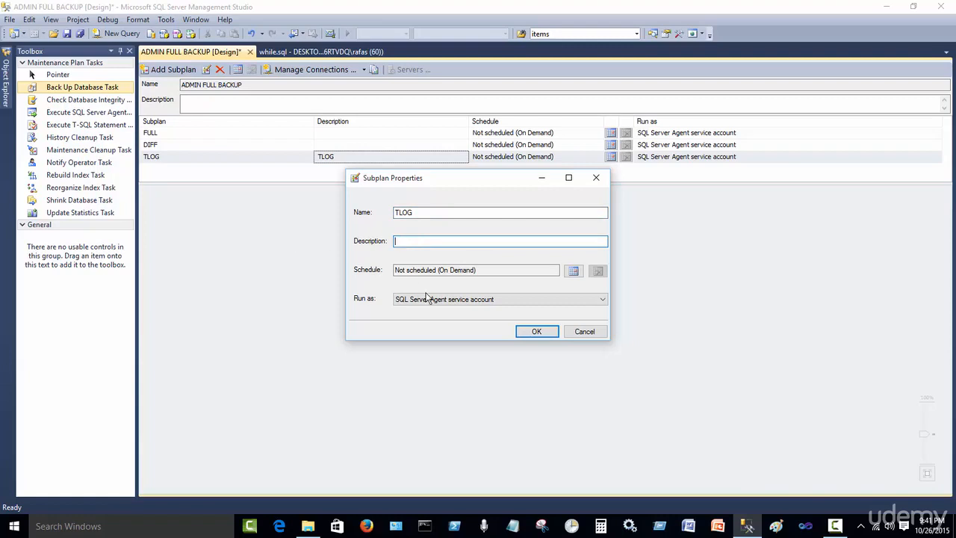
{"action": "left_click", "coordinate": [532, 333]}
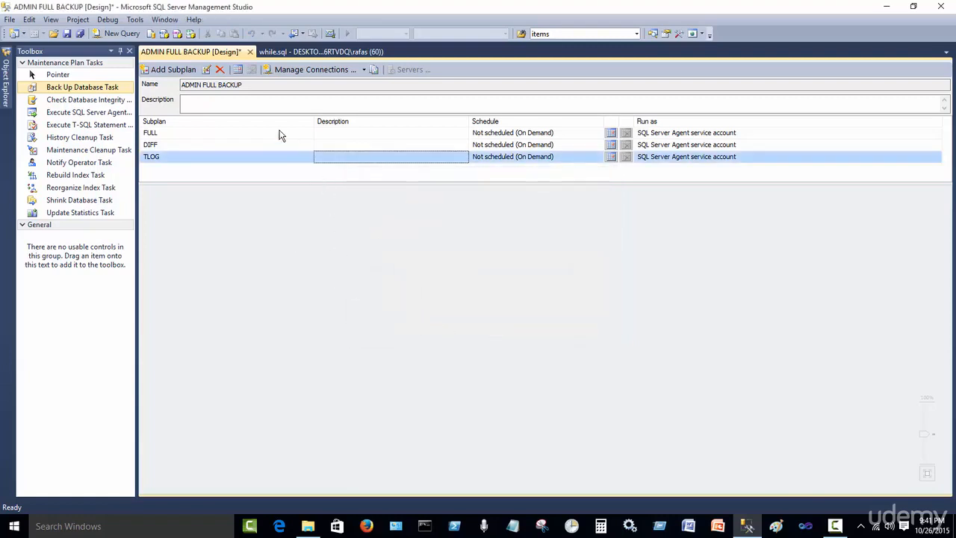
Add a Back Up Database Task to the FULL subplan's design surface
{"action": "left_click", "coordinate": [187, 135]}
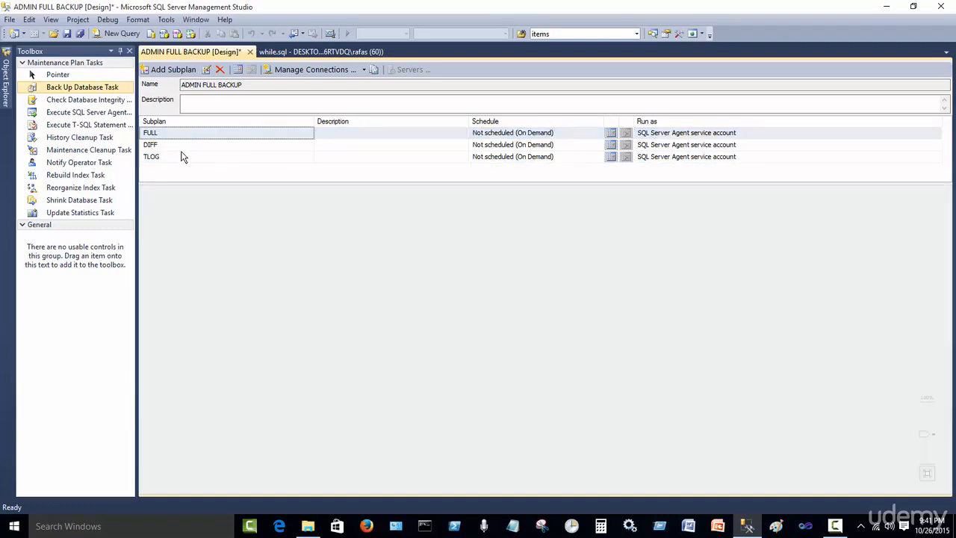
{"action": "left_click", "coordinate": [181, 149]}
{"action": "left_click", "coordinate": [180, 162]}
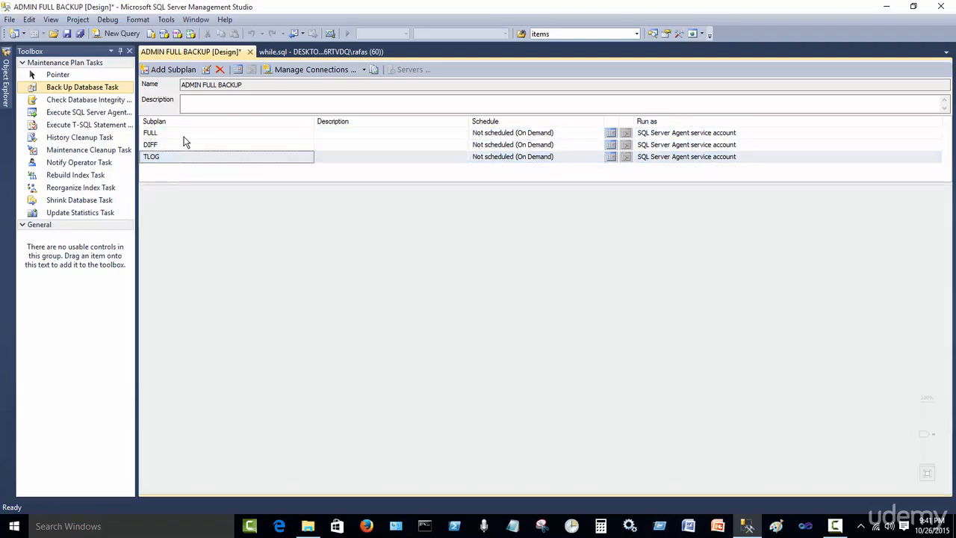
{"action": "left_click", "coordinate": [186, 134]}
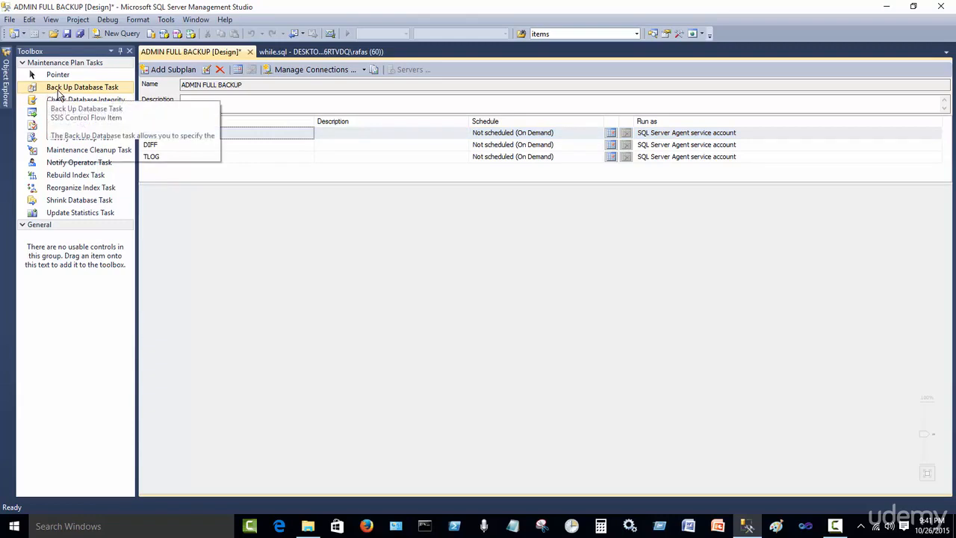
{"action": "left_click_drag", "start_coordinate": [63, 92], "coordinate": [277, 181]}
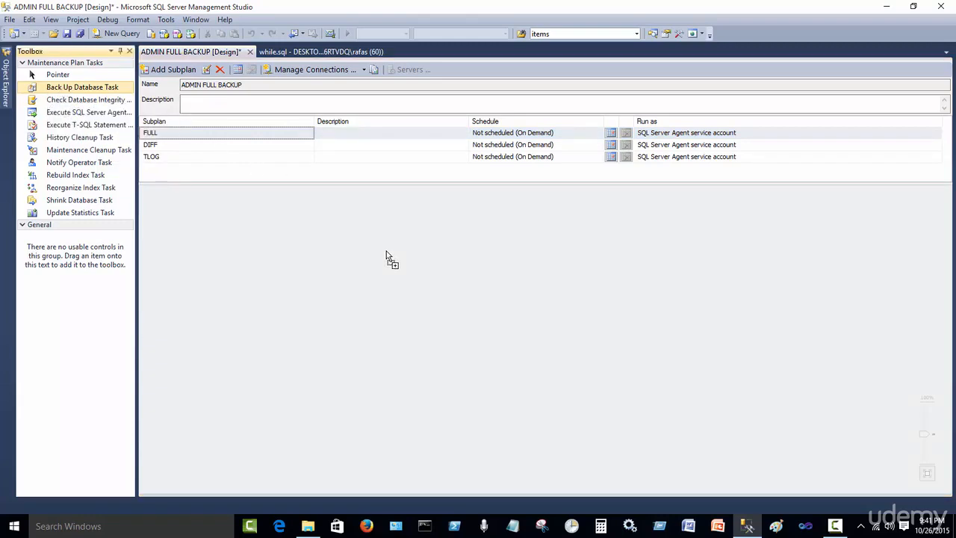
{"action": "left_click_drag", "start_coordinate": [386, 256], "coordinate": [386, 255]}
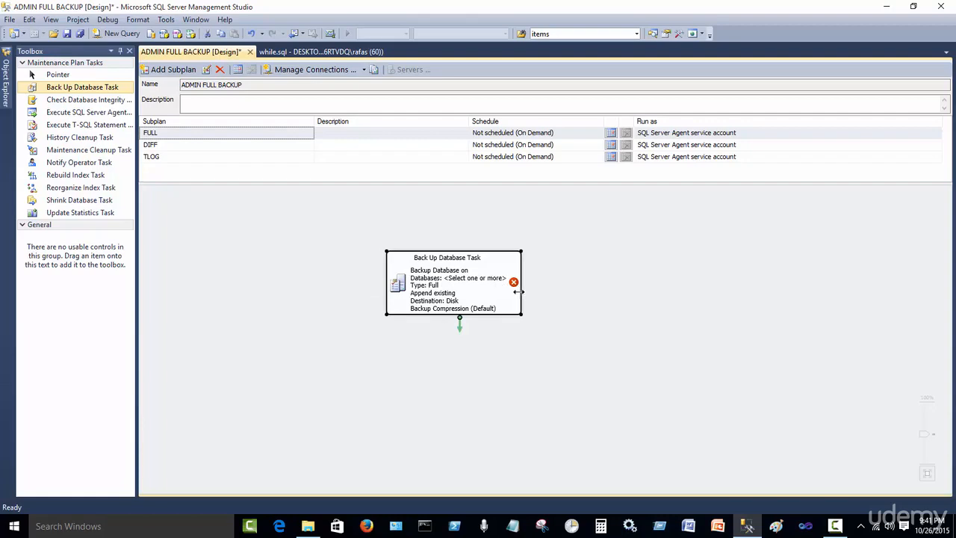
Configure the FULL backup task to back up the Admin database, ignoring databases that are not online
{"action": "double_click", "coordinate": [402, 290]}
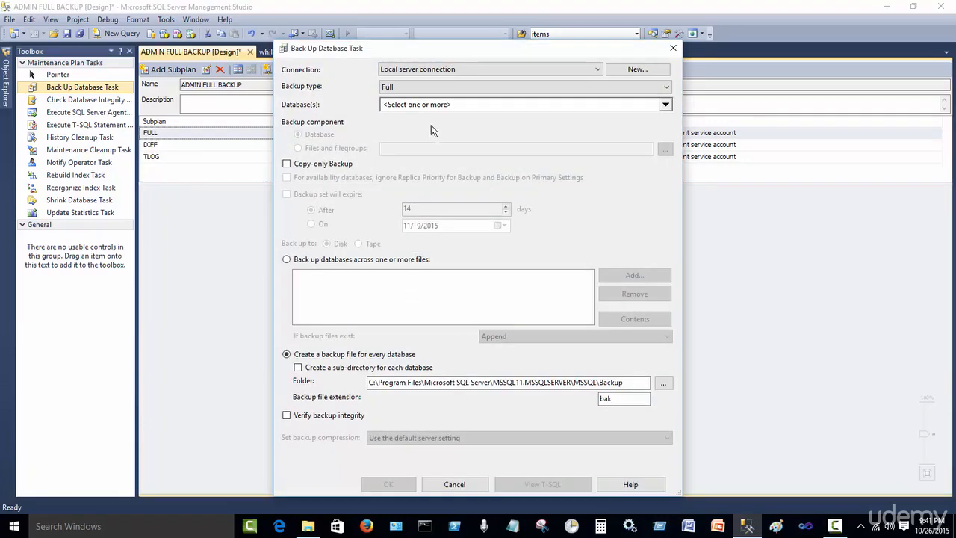
{"action": "left_click", "coordinate": [463, 106]}
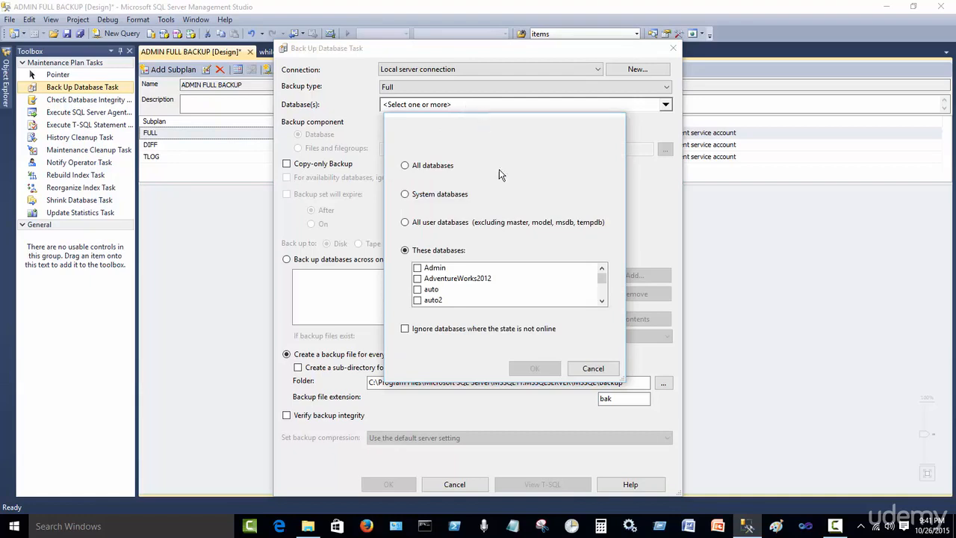
{"action": "left_click", "coordinate": [418, 268]}
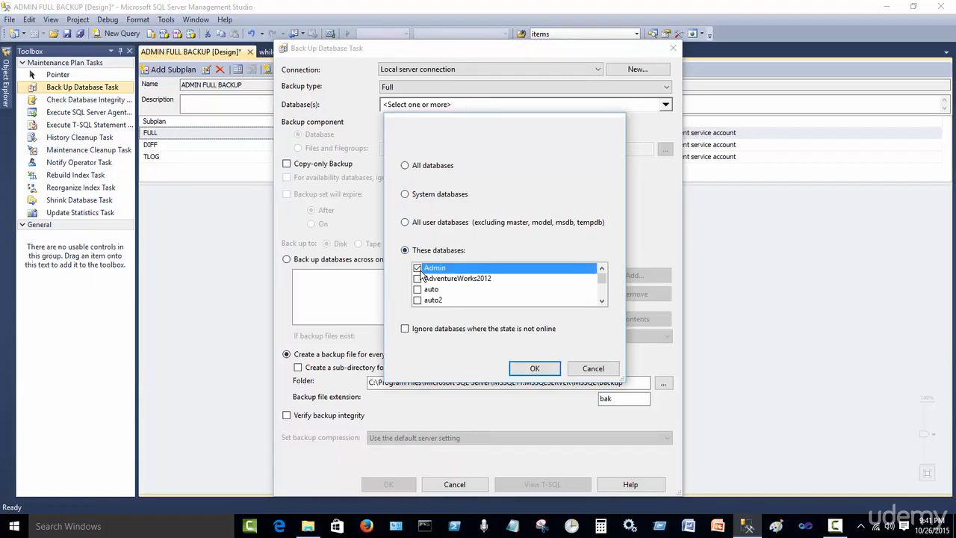
{"action": "left_click", "coordinate": [405, 329]}
{"action": "left_click", "coordinate": [535, 368]}
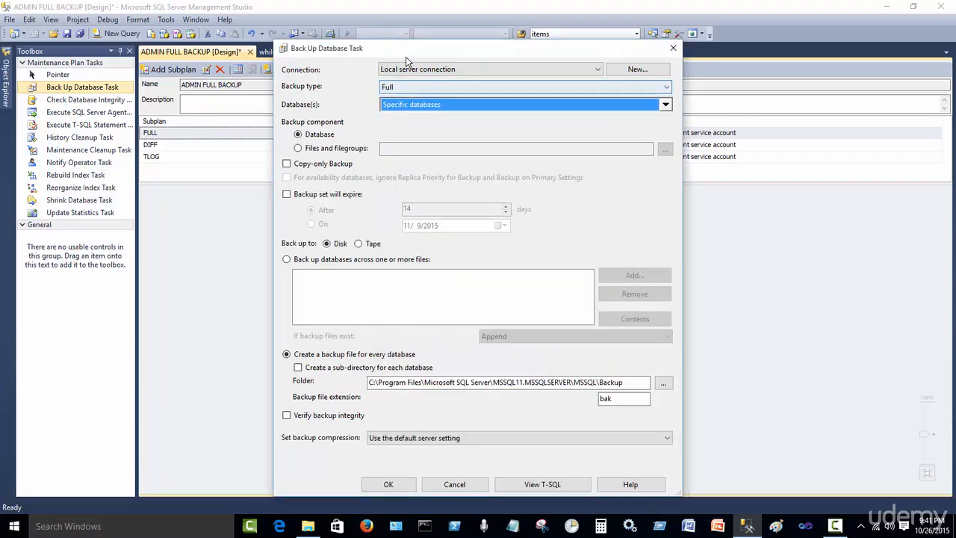
{"action": "left_click_drag", "start_coordinate": [408, 49], "coordinate": [396, 30]}
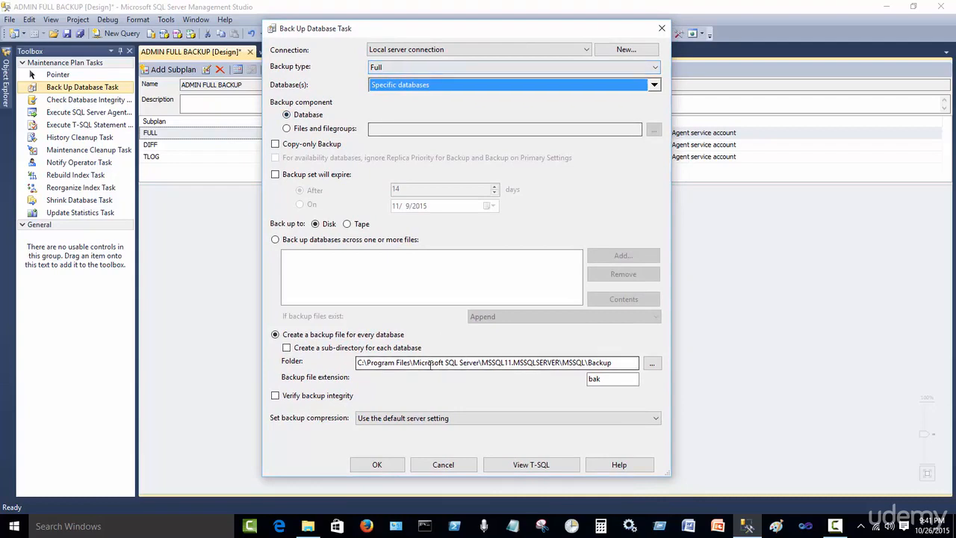
{"action": "left_click", "coordinate": [388, 466]}
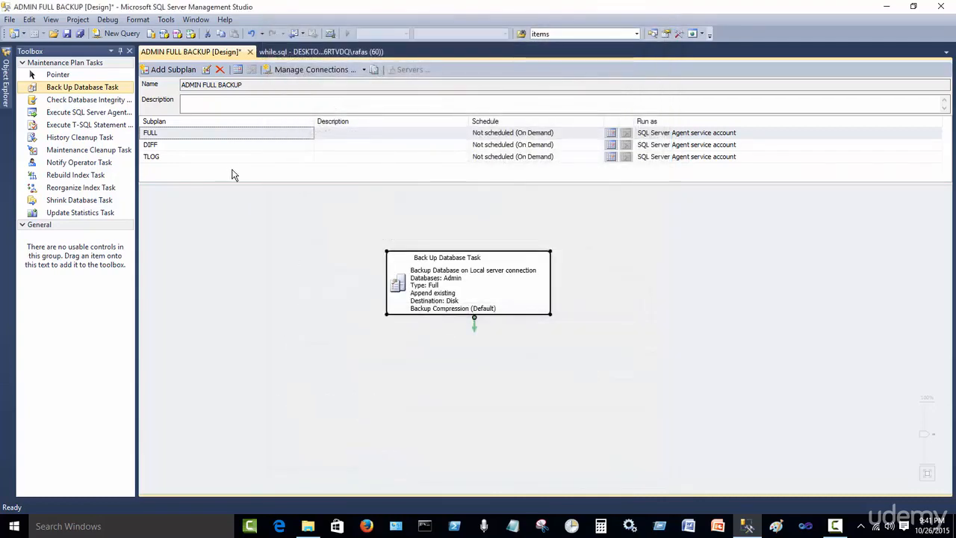
Add a Back Up Database Task to the DIFF subplan and select the Admin database
{"action": "left_click", "coordinate": [219, 149]}
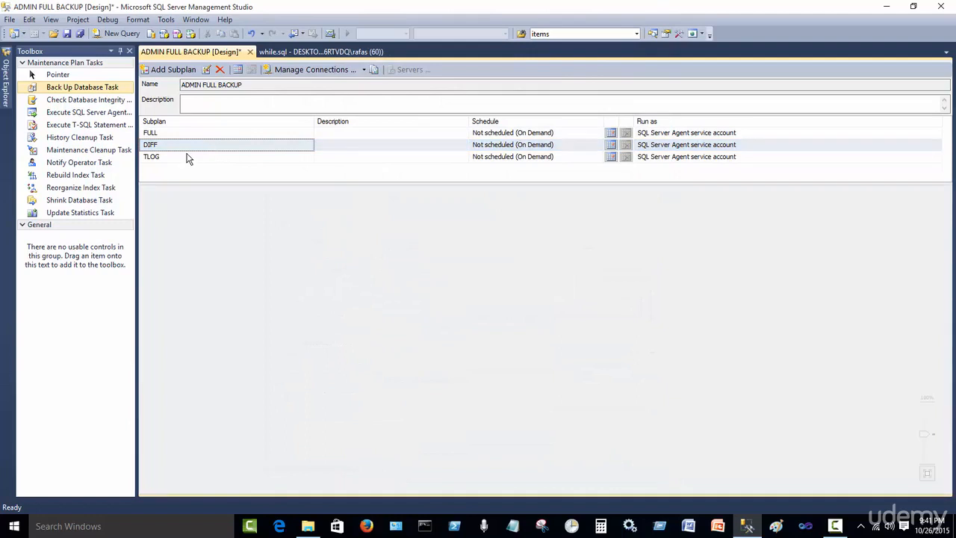
{"action": "left_click_drag", "start_coordinate": [79, 89], "coordinate": [423, 273]}
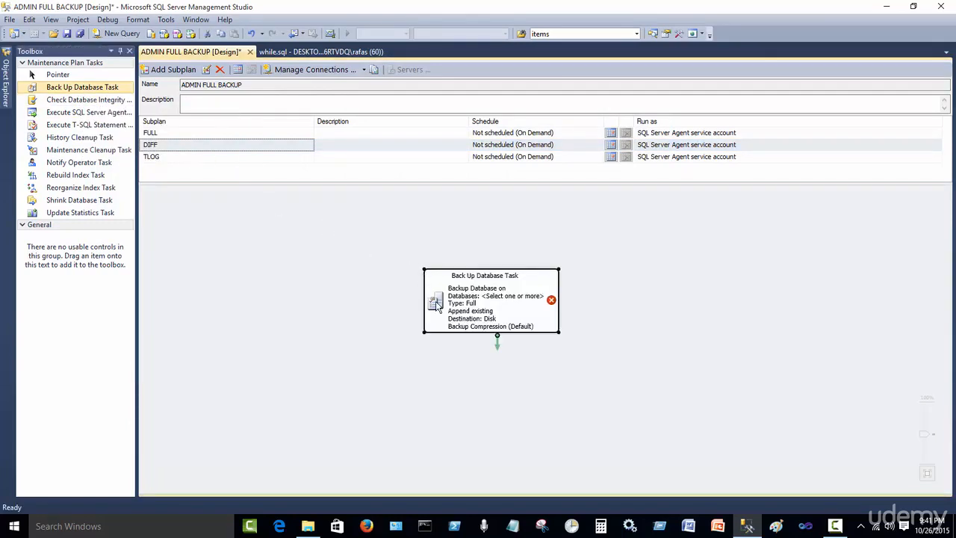
{"action": "double_click", "coordinate": [436, 303]}
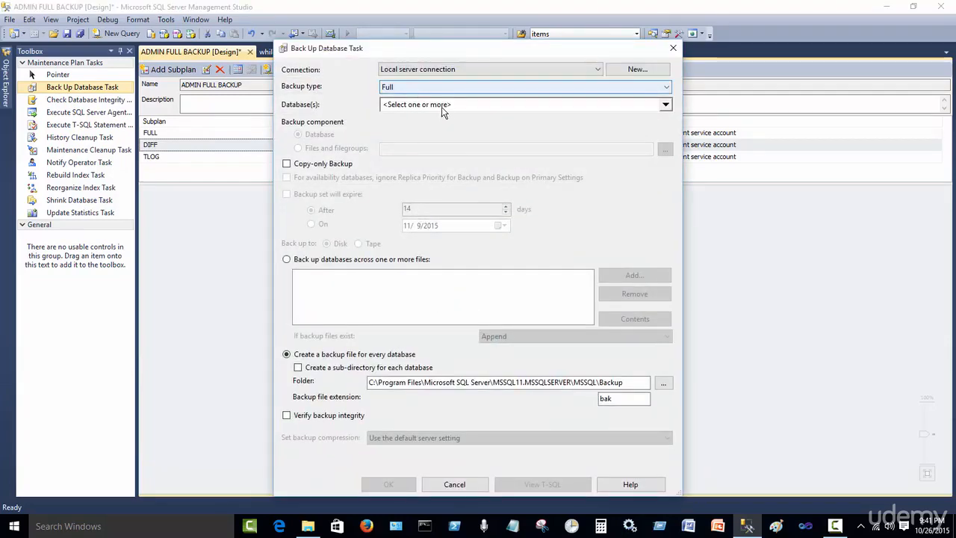
{"action": "left_click", "coordinate": [442, 107]}
{"action": "left_click", "coordinate": [438, 269]}
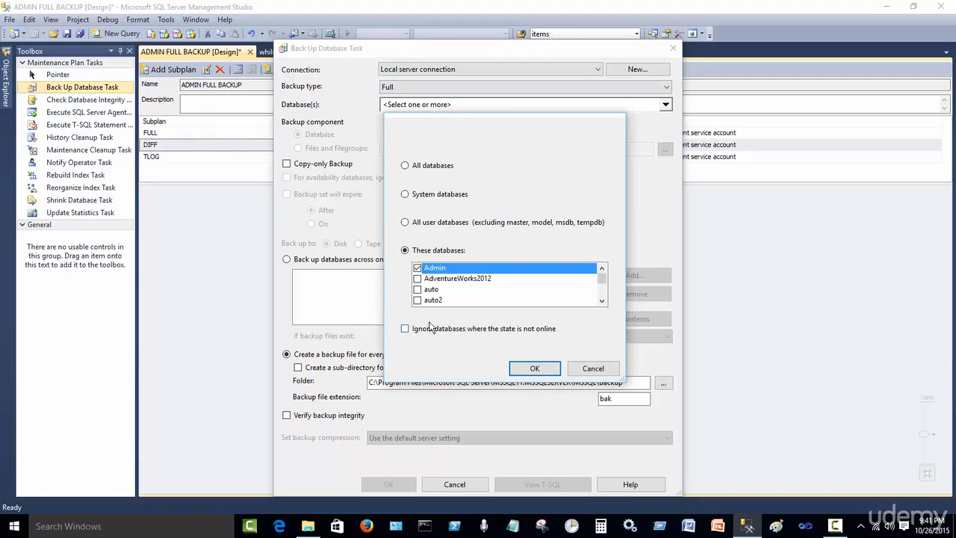
{"action": "left_click", "coordinate": [535, 374]}
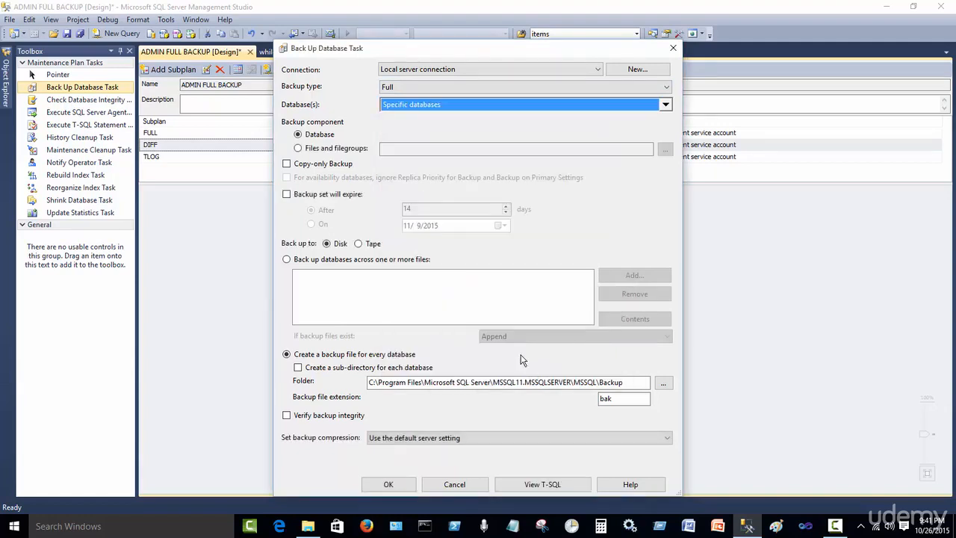
Set the DIFF task to a Differential backup of Admin, ignoring offline databases, with backup file extension DIFF
{"action": "left_click", "coordinate": [399, 89]}
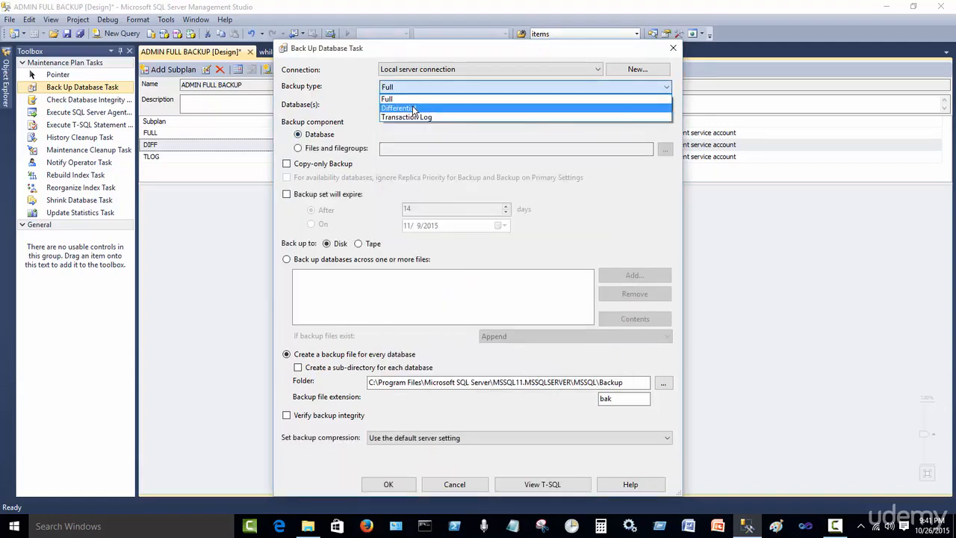
{"action": "left_click", "coordinate": [412, 106]}
{"action": "left_click", "coordinate": [415, 106]}
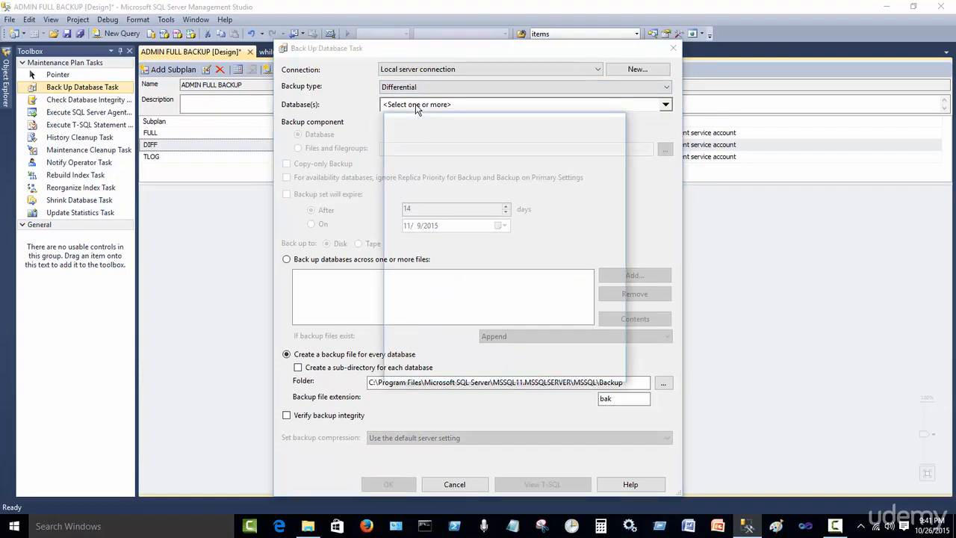
{"action": "left_click", "coordinate": [418, 268]}
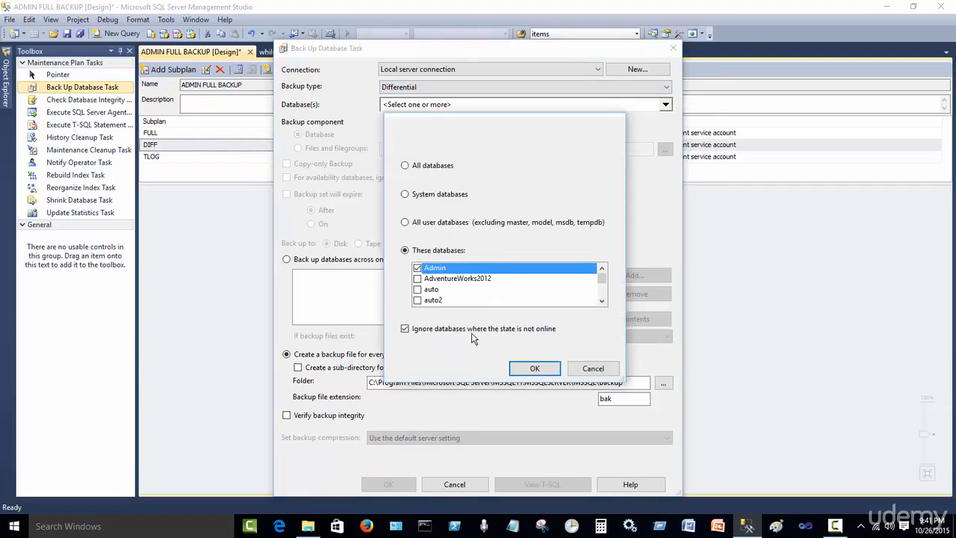
{"action": "left_click", "coordinate": [534, 369]}
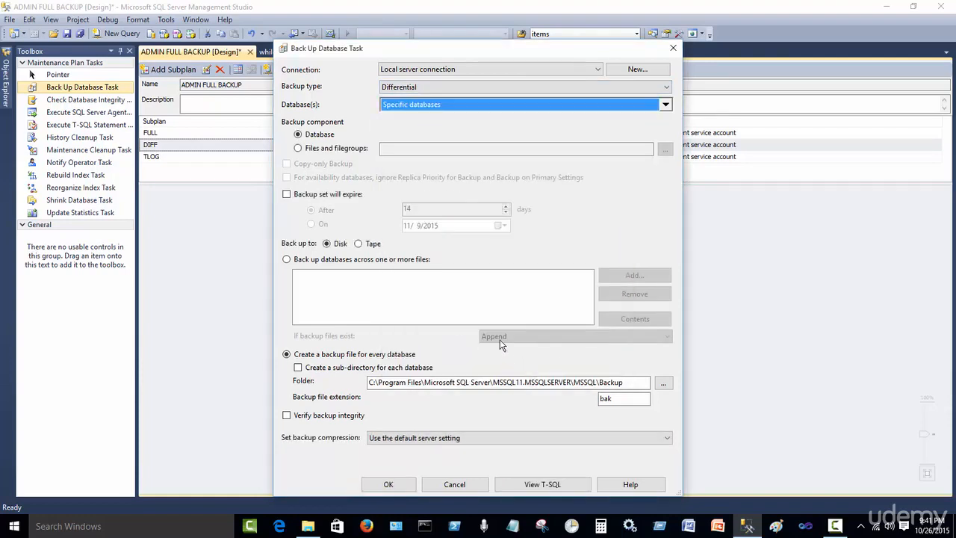
{"action": "double_click", "coordinate": [620, 399]}
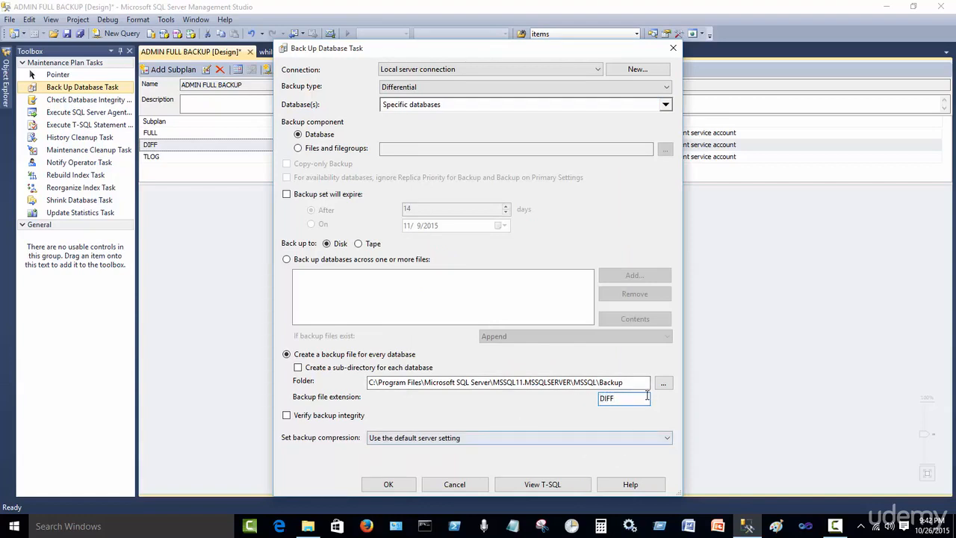
{"action": "left_click", "coordinate": [394, 487]}
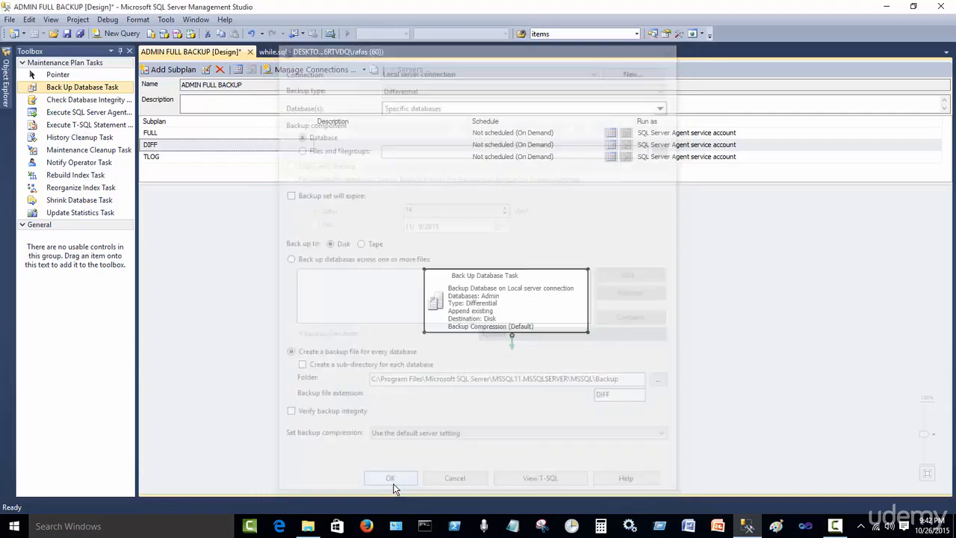
Add a Back Up Database Task to the TLOG subplan and set its backup type to Transaction Log
{"action": "left_click", "coordinate": [225, 158]}
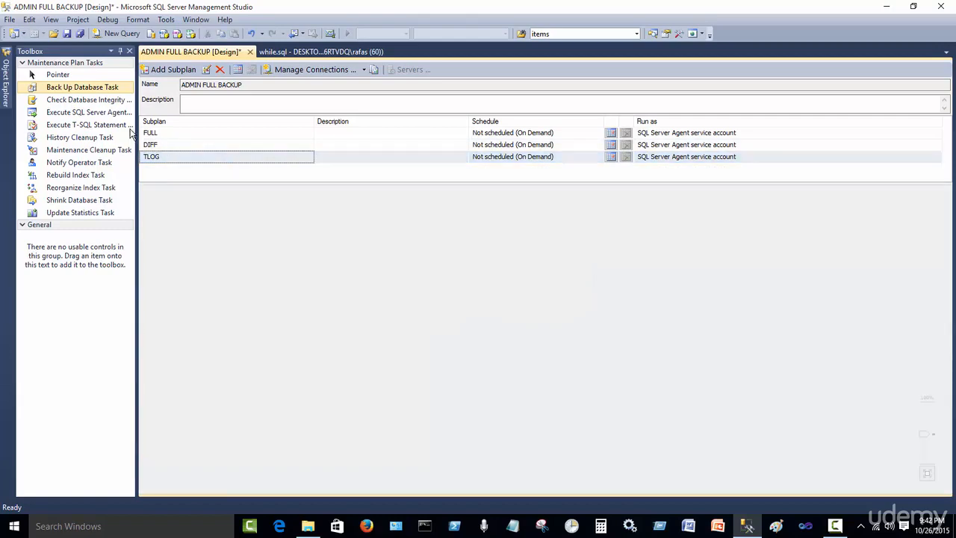
{"action": "left_click_drag", "start_coordinate": [86, 93], "coordinate": [408, 265]}
{"action": "double_click", "coordinate": [421, 295]}
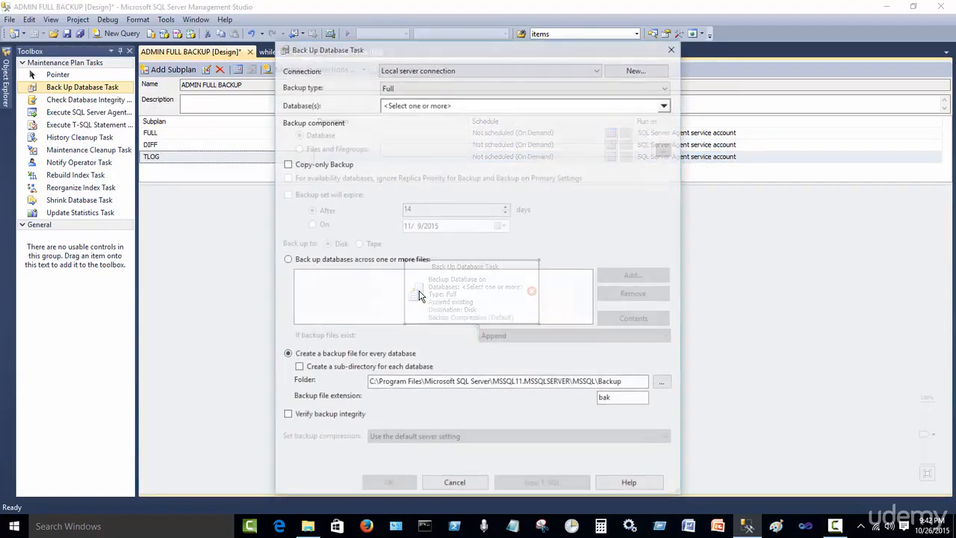
{"action": "left_click", "coordinate": [435, 87]}
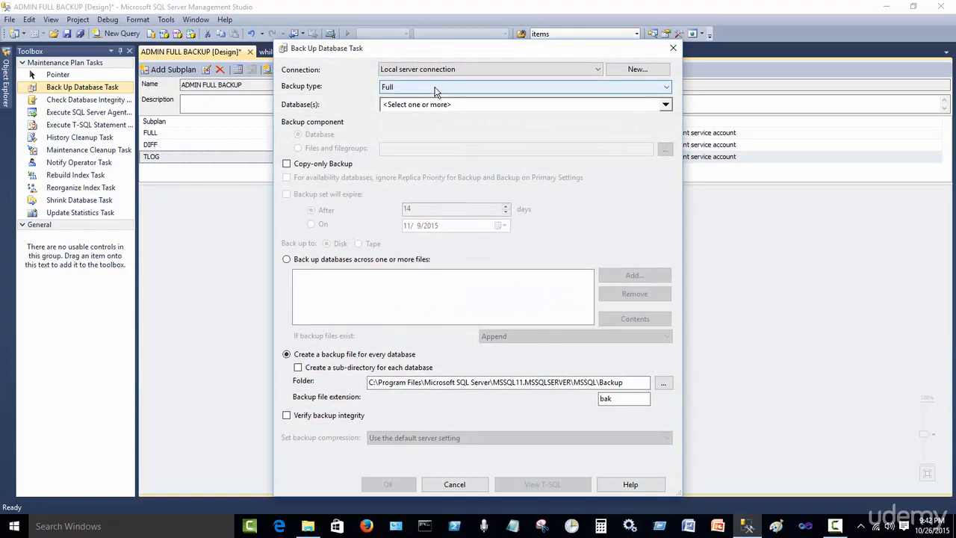
{"action": "left_click", "coordinate": [428, 116]}
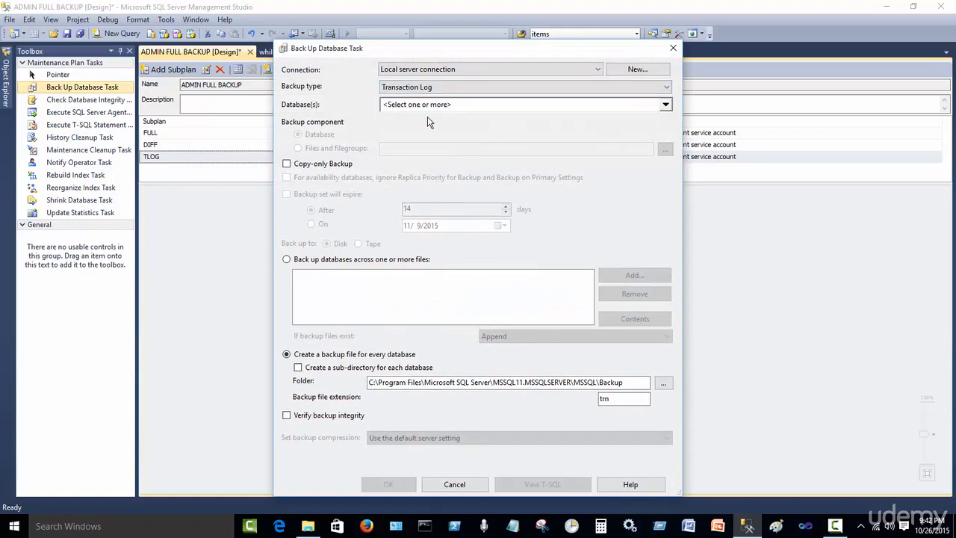
Select the Admin database for the TLOG backup task, ignoring databases that are not online
{"action": "left_click", "coordinate": [451, 107]}
{"action": "left_click", "coordinate": [417, 267]}
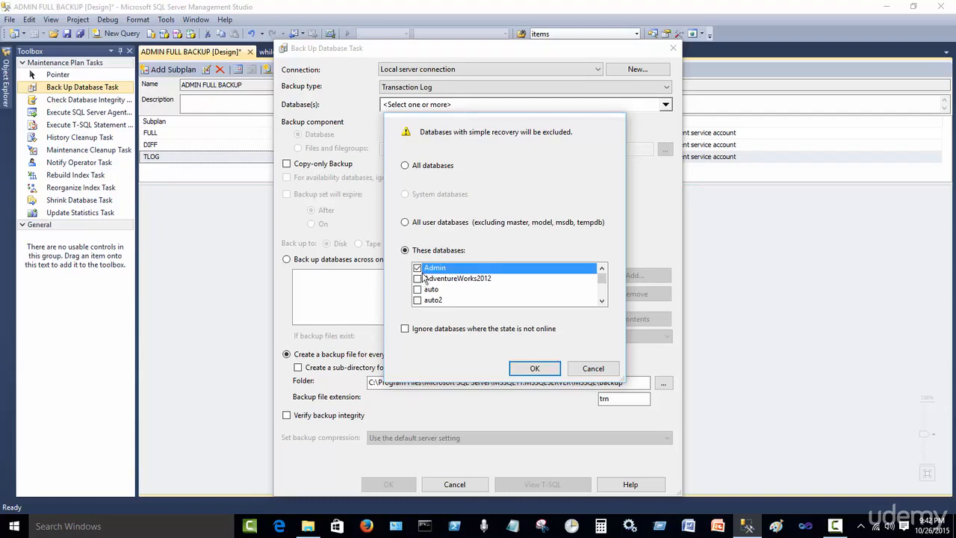
{"action": "left_click", "coordinate": [405, 329]}
{"action": "left_click", "coordinate": [537, 371]}
{"action": "left_click", "coordinate": [389, 484]}
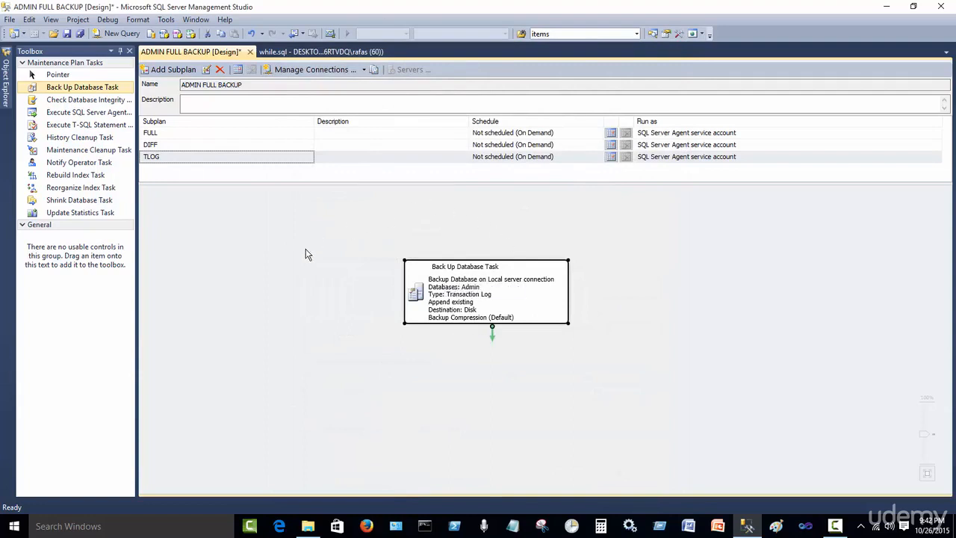
Review the backup tasks in the FULL and DIFF subplans
{"action": "left_click", "coordinate": [246, 132]}
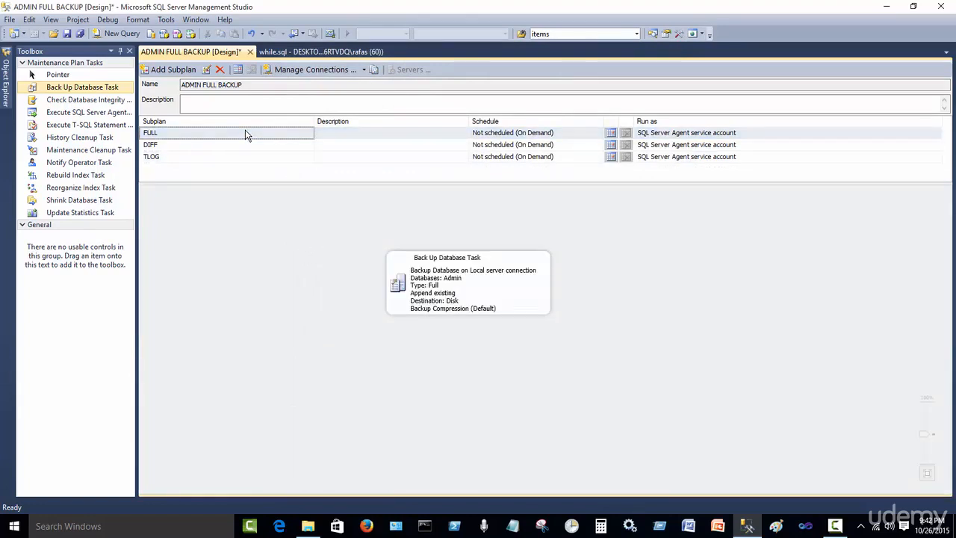
{"action": "left_click", "coordinate": [232, 147]}
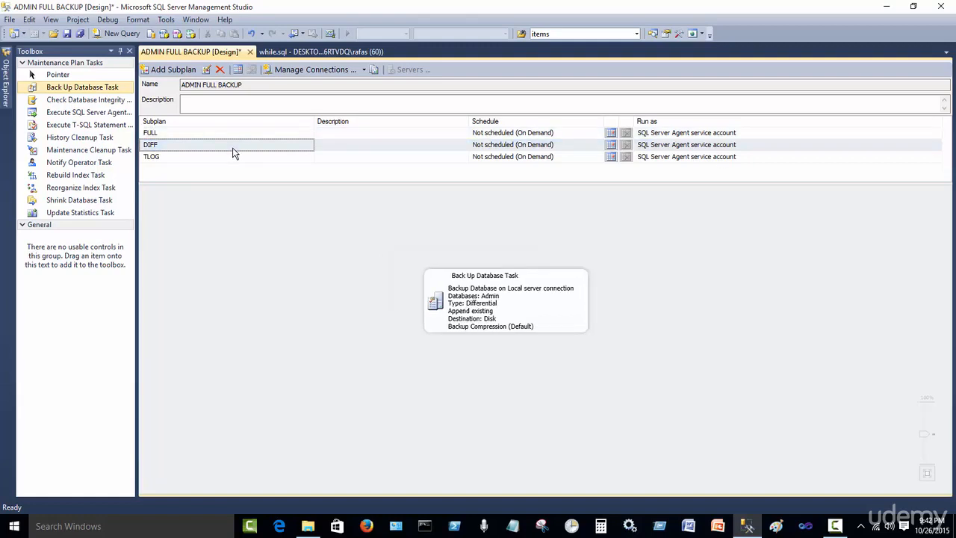
Schedule the FULL subplan to run daily, once at 9:45:00 PM
{"action": "left_click", "coordinate": [236, 158]}
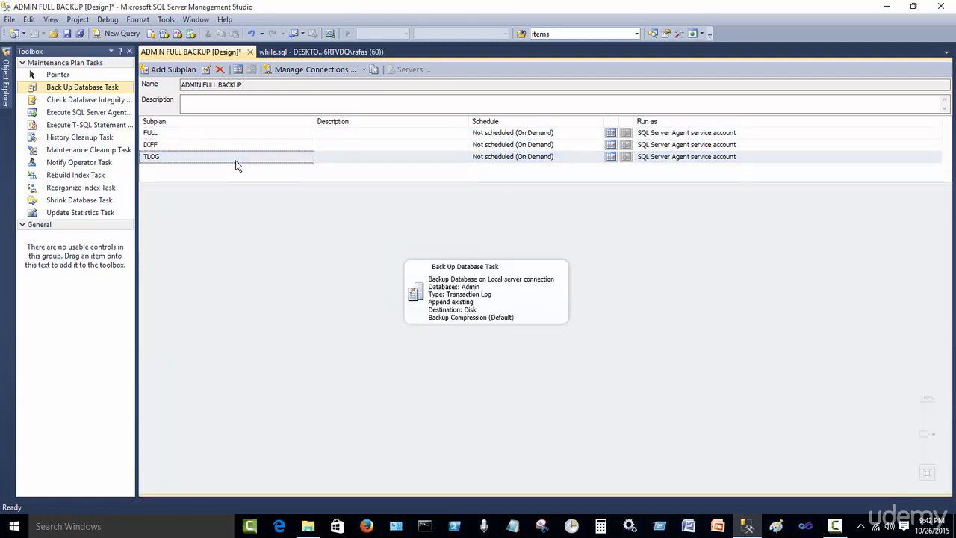
{"action": "left_click", "coordinate": [278, 133]}
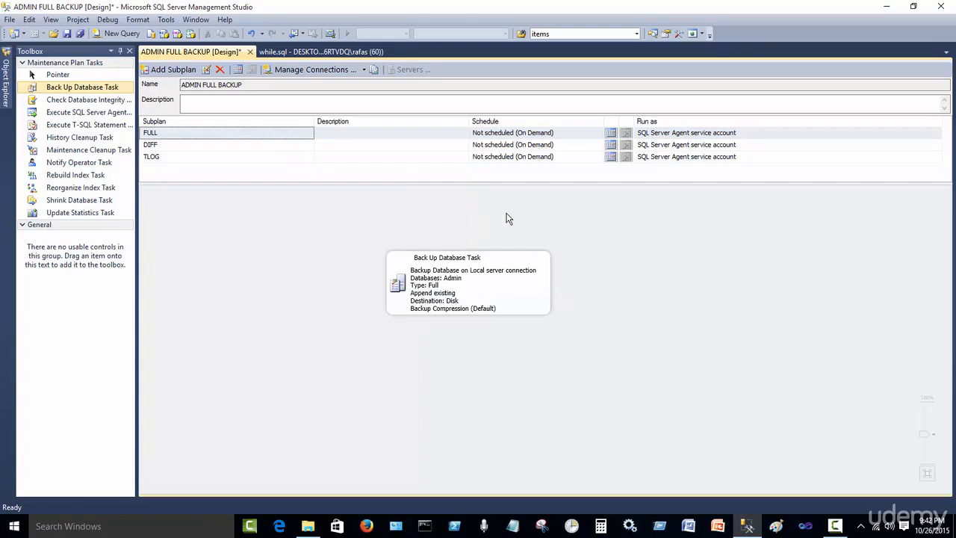
{"action": "left_click", "coordinate": [284, 132]}
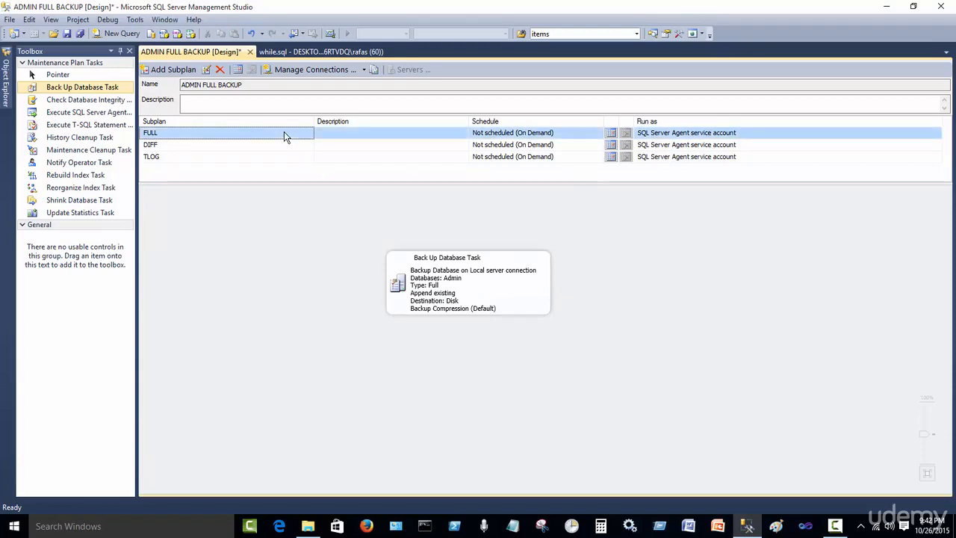
{"action": "left_click", "coordinate": [611, 134]}
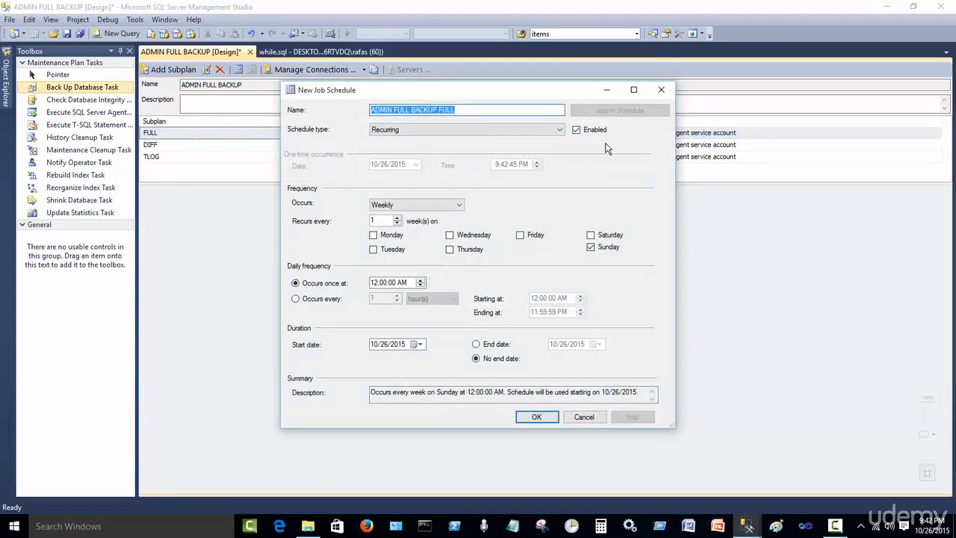
{"action": "left_click", "coordinate": [322, 302]}
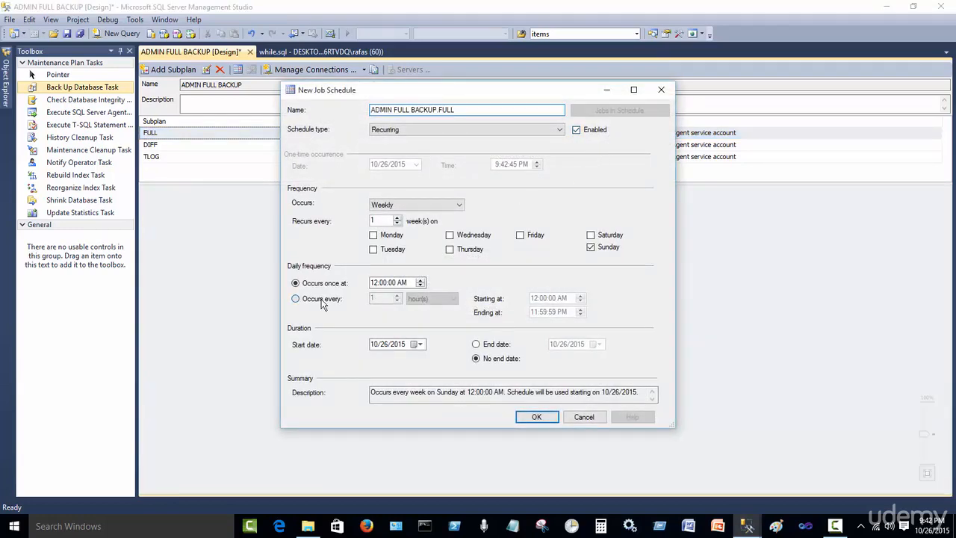
{"action": "left_click", "coordinate": [437, 206]}
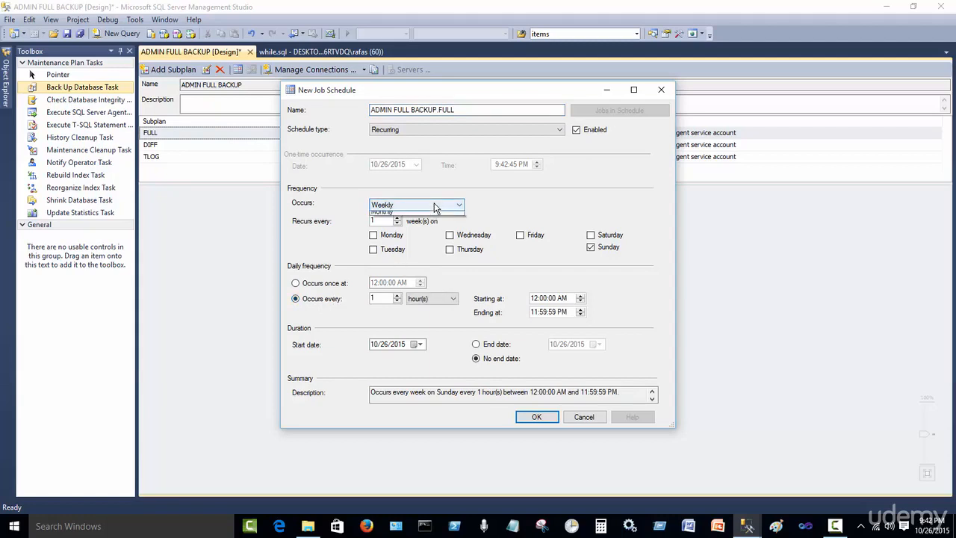
{"action": "left_click", "coordinate": [419, 213]}
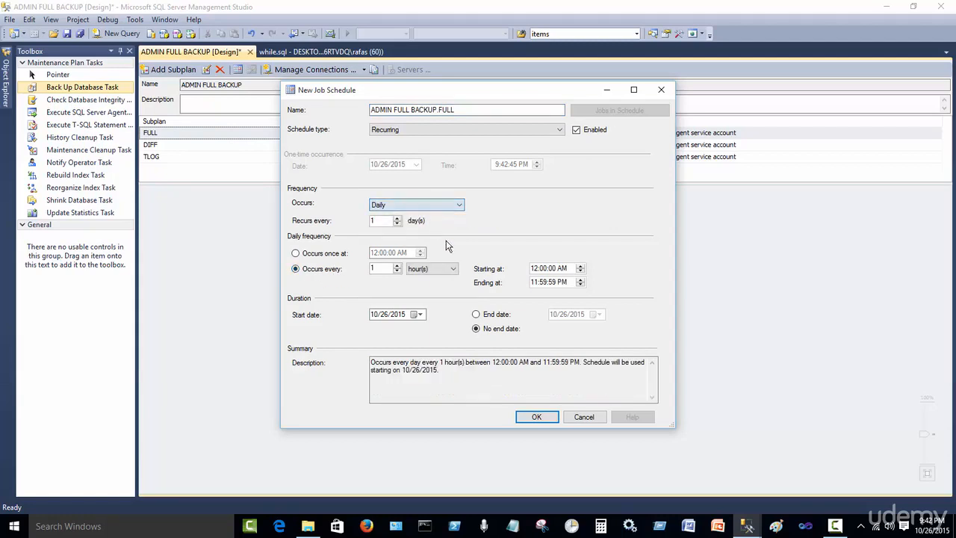
{"action": "left_click", "coordinate": [322, 253]}
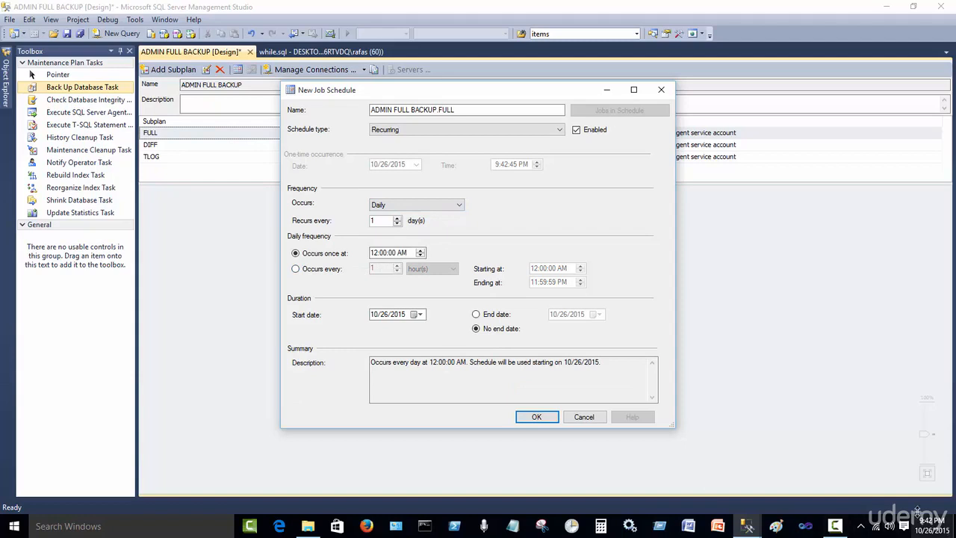
{"action": "left_click", "coordinate": [374, 253]}
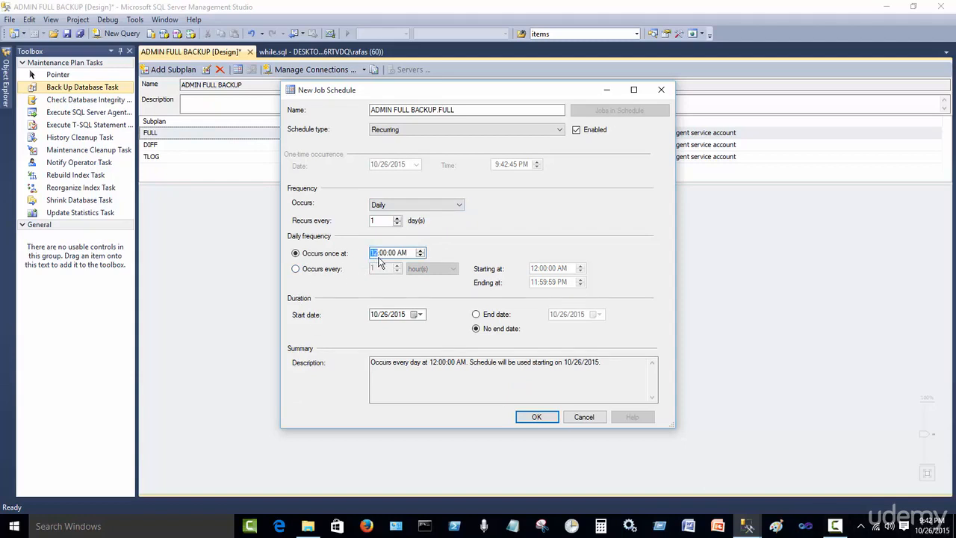
{"action": "type", "text": "9"}
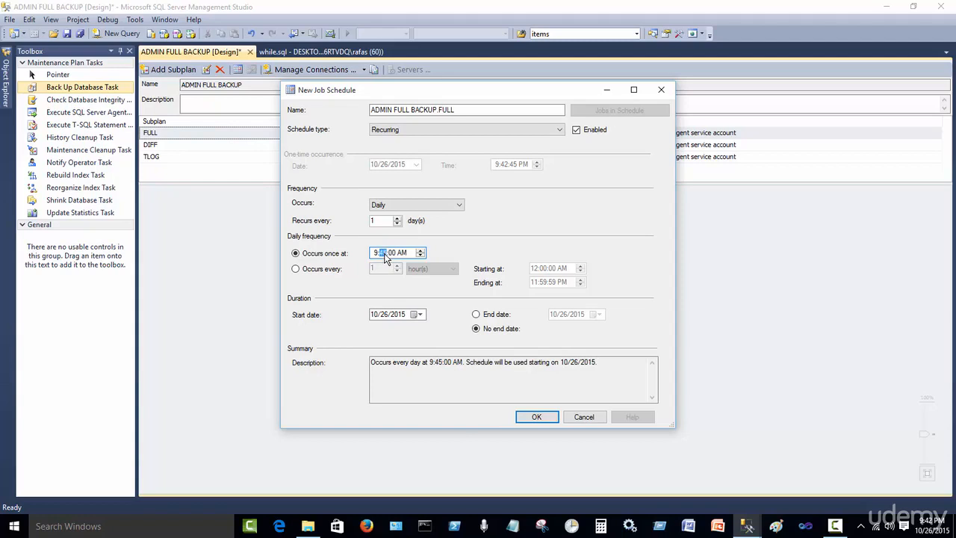
{"action": "left_click", "coordinate": [402, 253]}
{"action": "left_click", "coordinate": [419, 251]}
{"action": "left_click", "coordinate": [497, 393]}
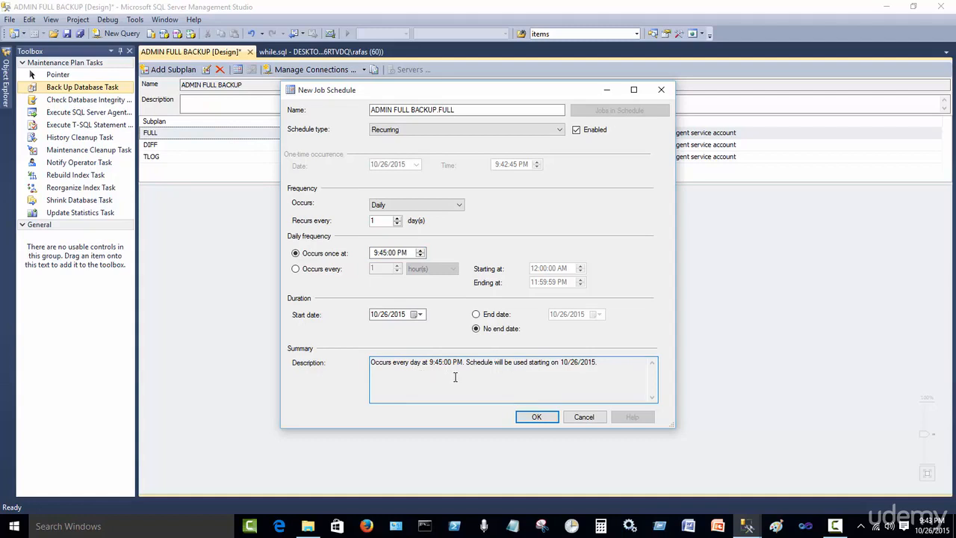
{"action": "left_click", "coordinate": [537, 420]}
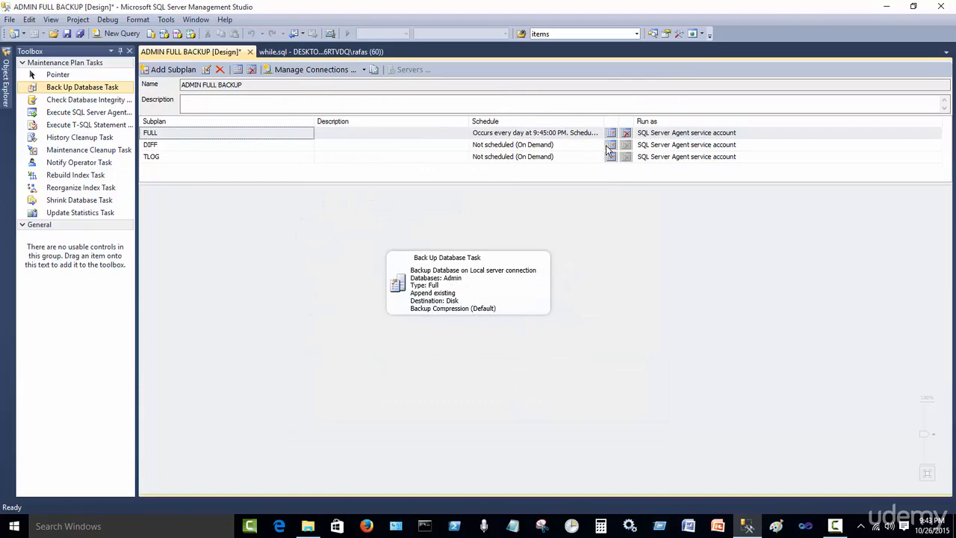
Schedule the DIFF subplan to run daily every 2 minutes between 9:46:00 PM and 9:50:59 PM
{"action": "left_click", "coordinate": [612, 145]}
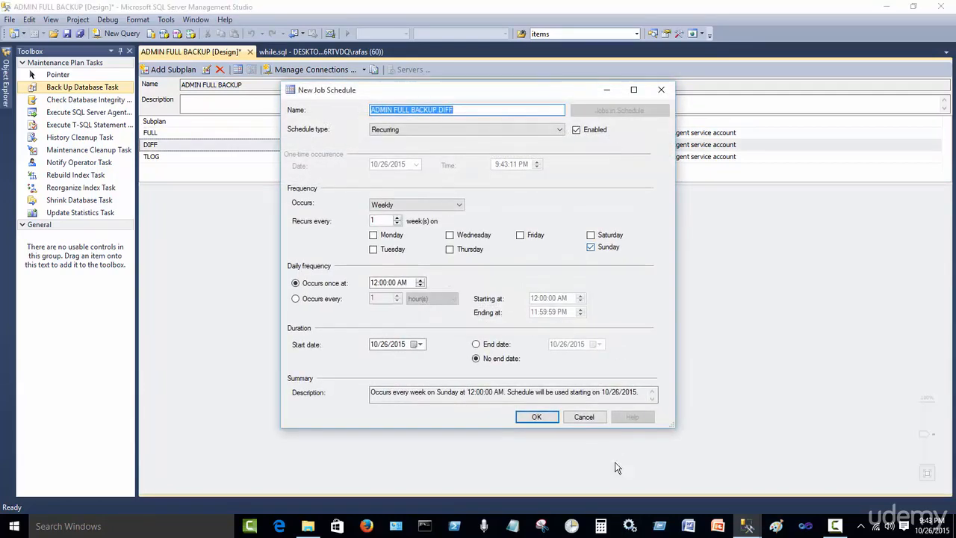
{"action": "left_click", "coordinate": [585, 418]}
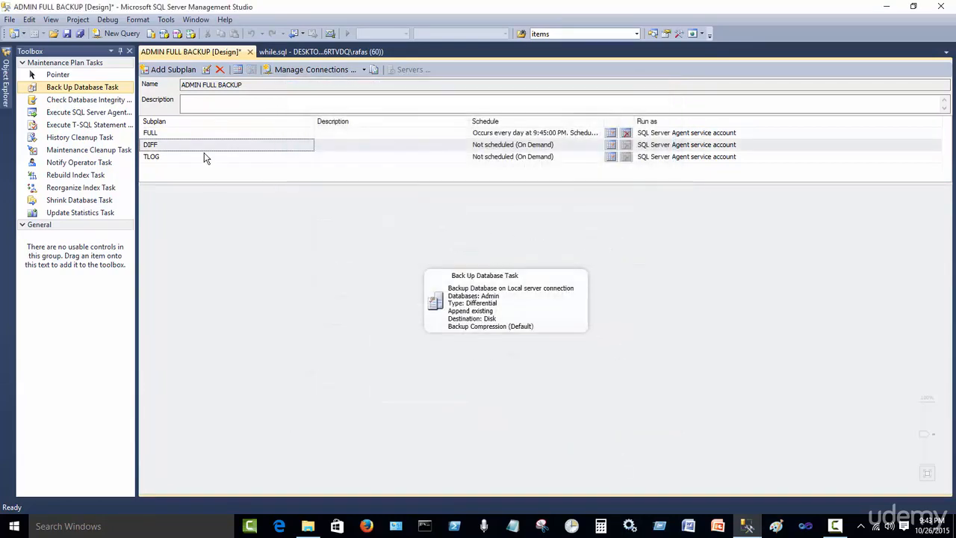
{"action": "left_click", "coordinate": [611, 145]}
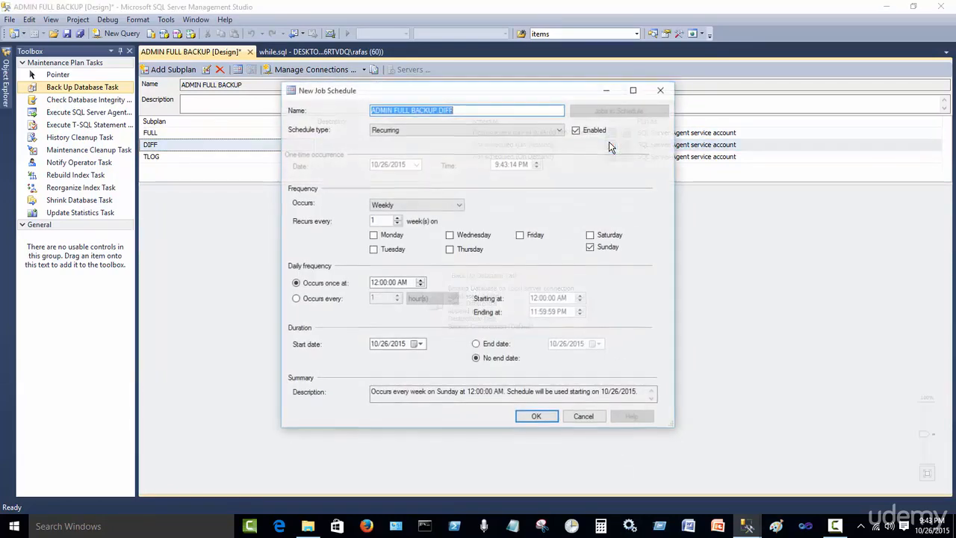
{"action": "left_click", "coordinate": [313, 299]}
{"action": "left_click", "coordinate": [436, 207]}
{"action": "left_click", "coordinate": [429, 215]}
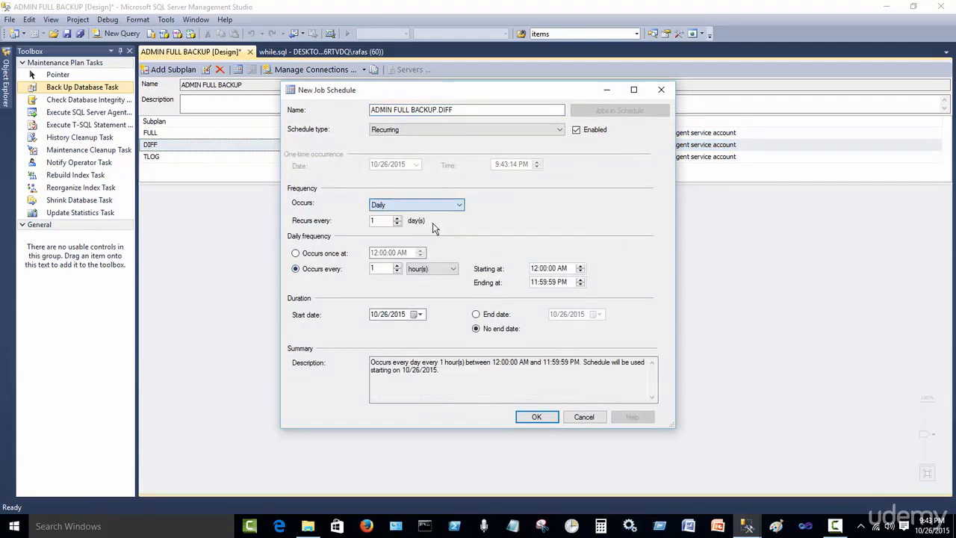
{"action": "left_click", "coordinate": [446, 269]}
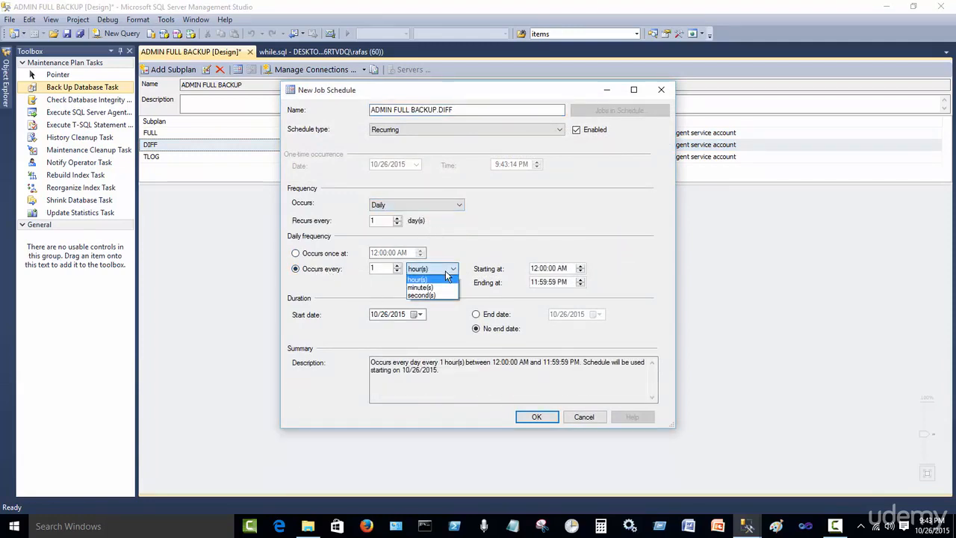
{"action": "left_click", "coordinate": [412, 286]}
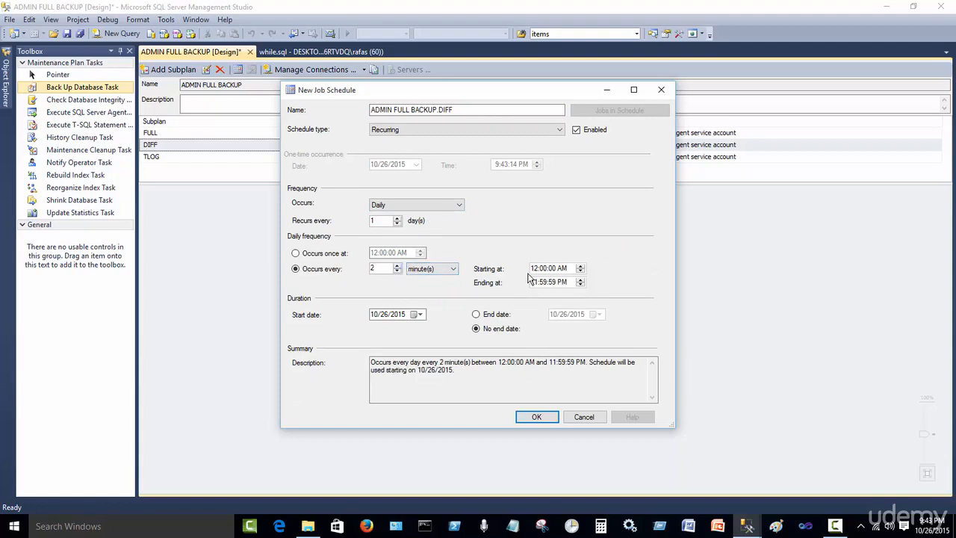
{"action": "left_click_drag", "start_coordinate": [452, 91], "coordinate": [454, 191]}
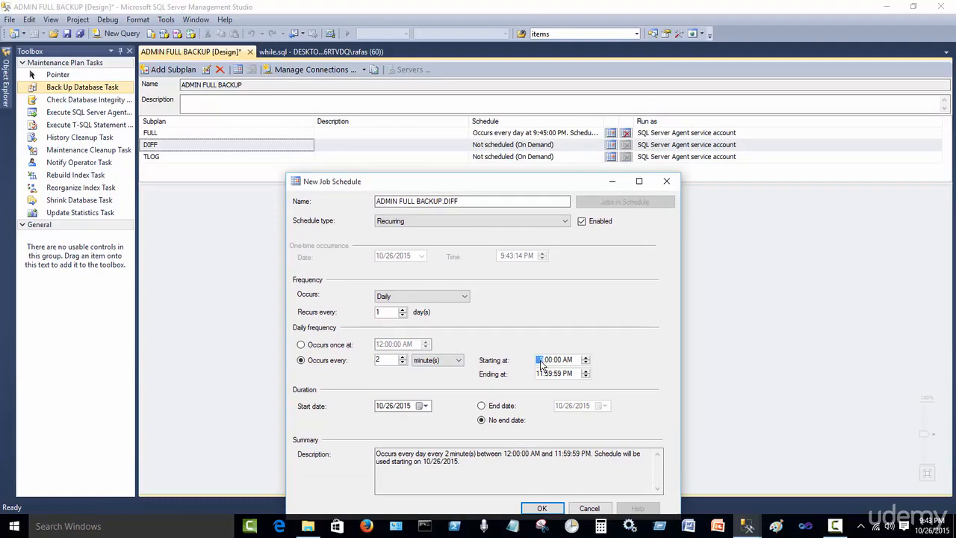
{"action": "type", "text": "9"}
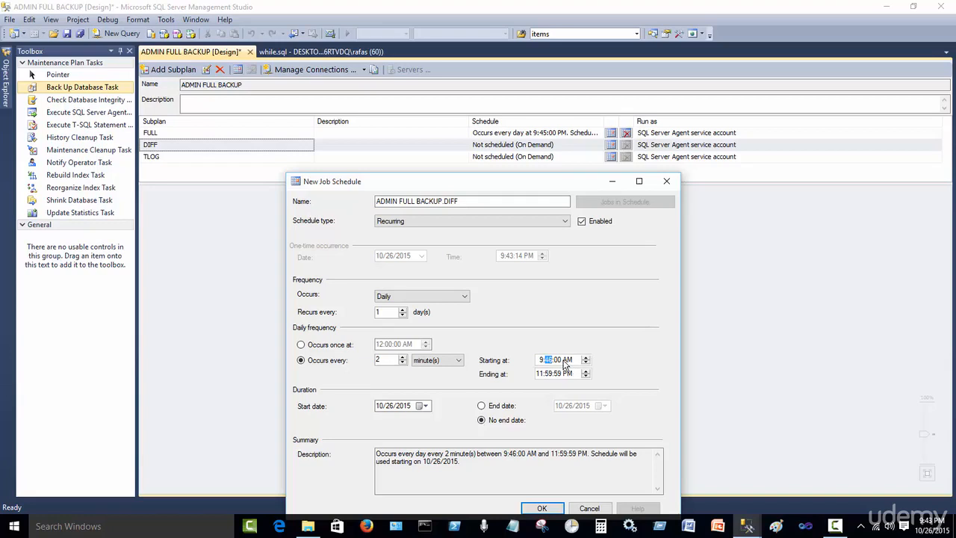
{"action": "left_click", "coordinate": [566, 361]}
{"action": "left_click", "coordinate": [586, 359]}
{"action": "left_click", "coordinate": [543, 375]}
{"action": "type", "text": "9"}
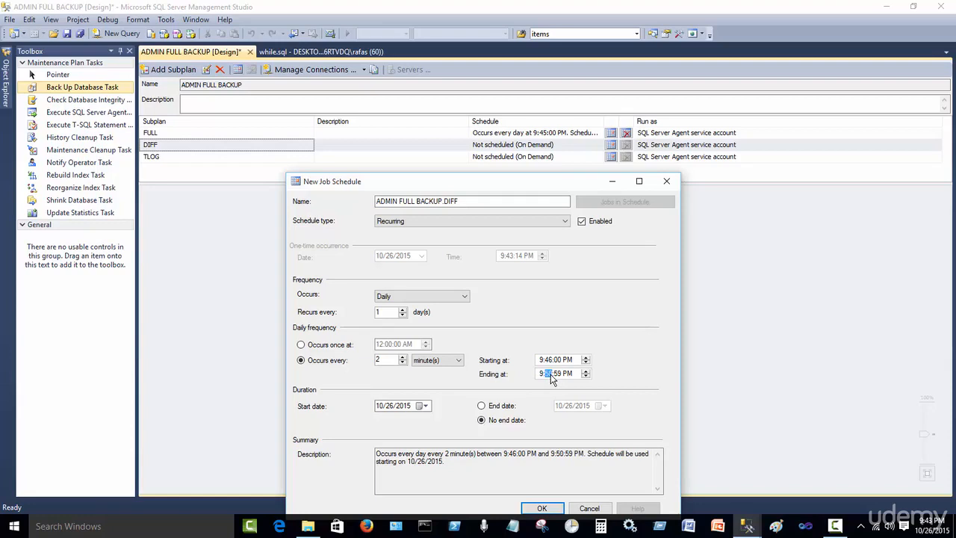
{"action": "left_click", "coordinate": [502, 489]}
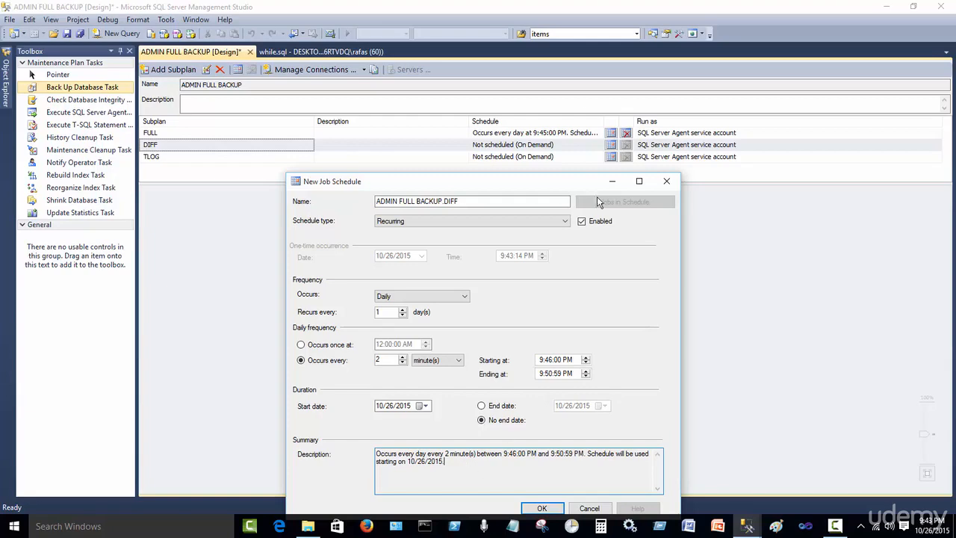
{"action": "left_click", "coordinate": [552, 509]}
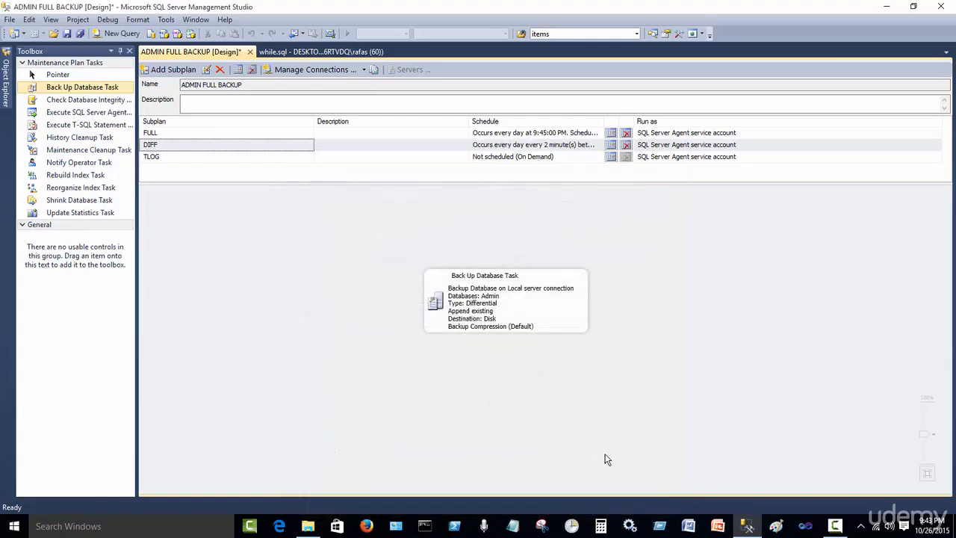
Schedule the TLOG subplan to run daily every 10 seconds between 9:45:00 PM and 9:50:59 PM
{"action": "left_click_drag", "start_coordinate": [603, 118], "coordinate": [728, 145]}
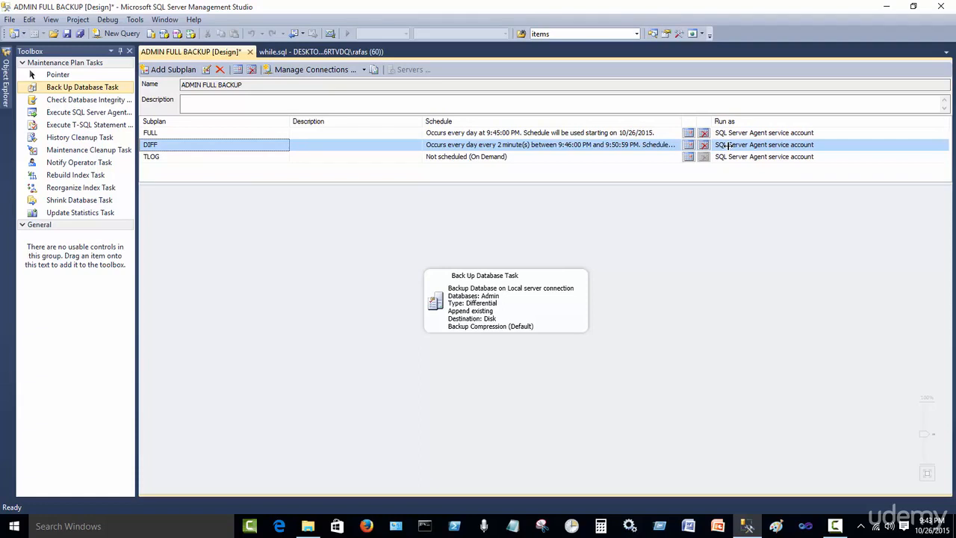
{"action": "left_click", "coordinate": [688, 157]}
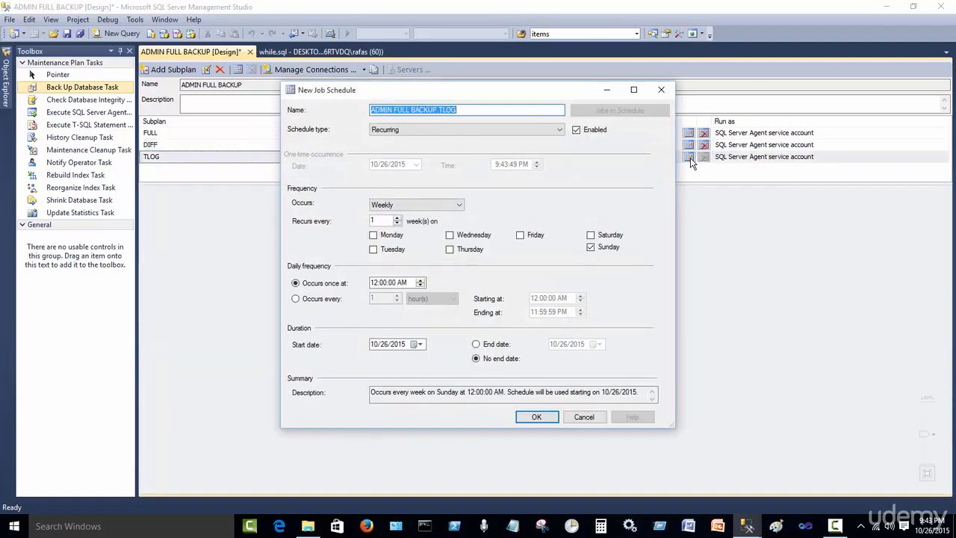
{"action": "left_click", "coordinate": [319, 299]}
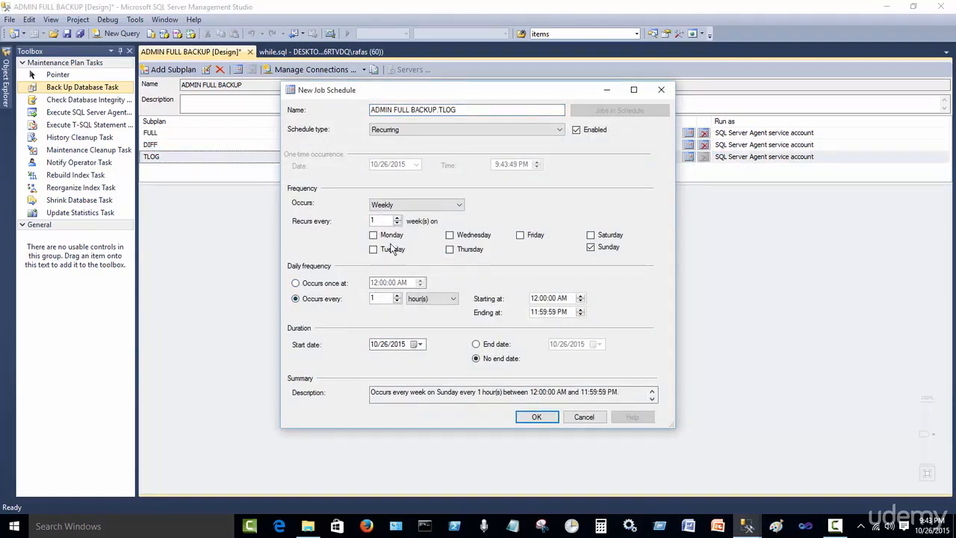
{"action": "left_click", "coordinate": [415, 207]}
{"action": "left_click", "coordinate": [411, 216]}
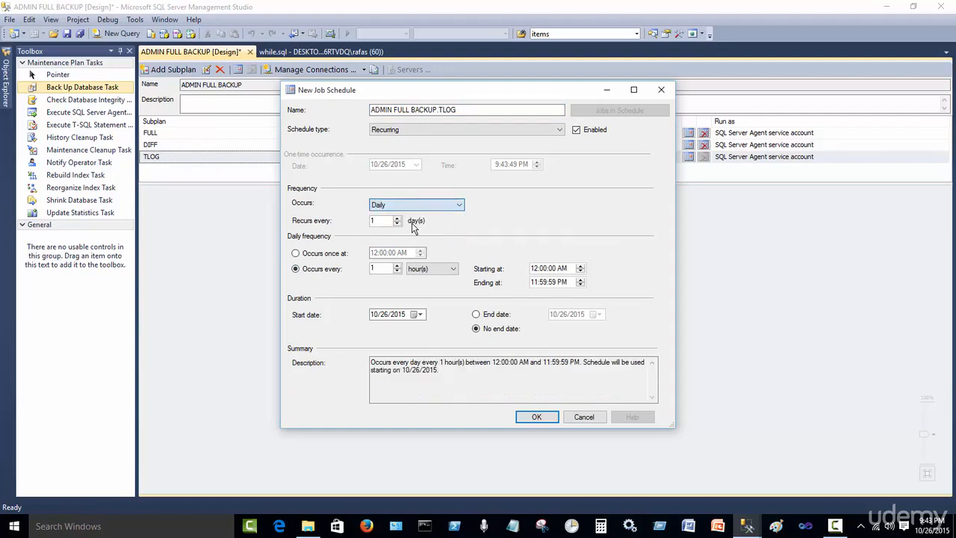
{"action": "left_click", "coordinate": [422, 290]}
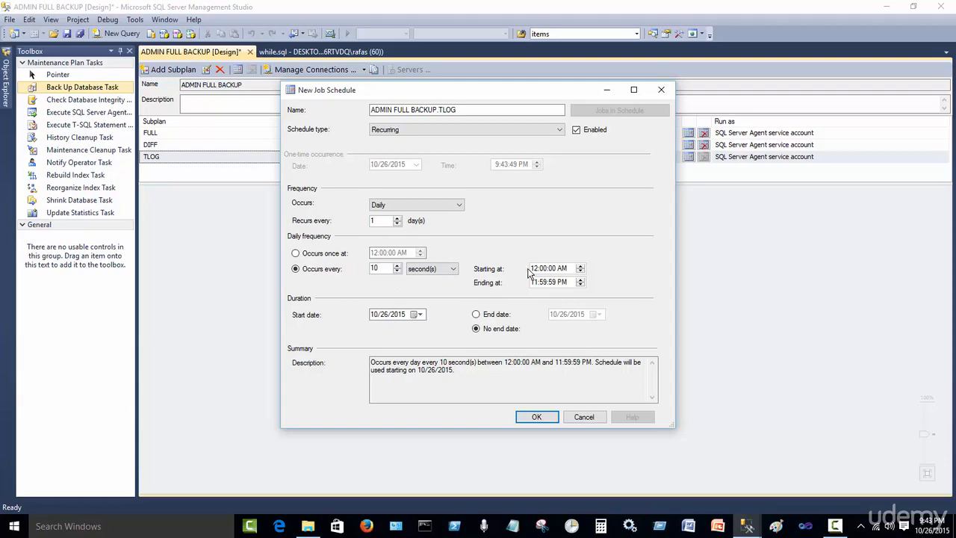
{"action": "left_click_drag", "start_coordinate": [473, 93], "coordinate": [439, 181]}
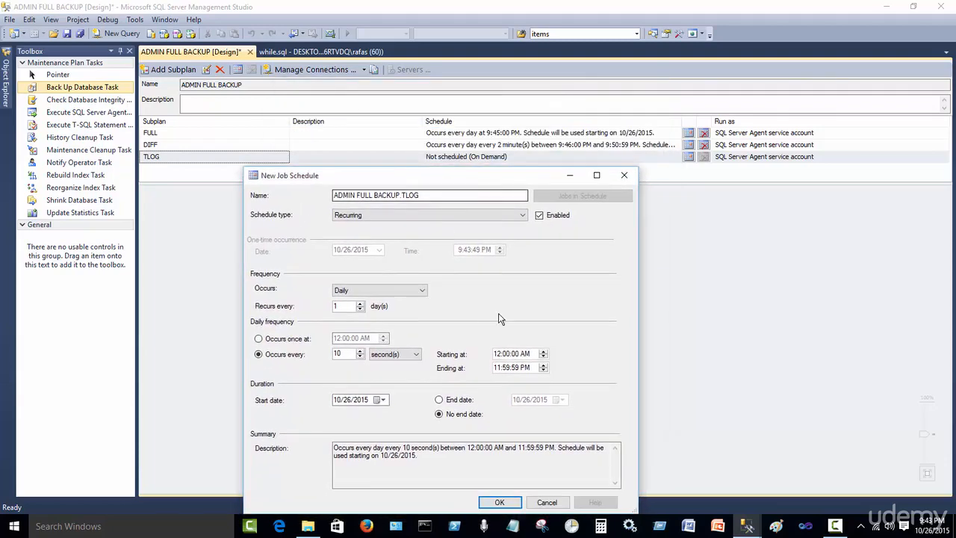
{"action": "left_click", "coordinate": [499, 356]}
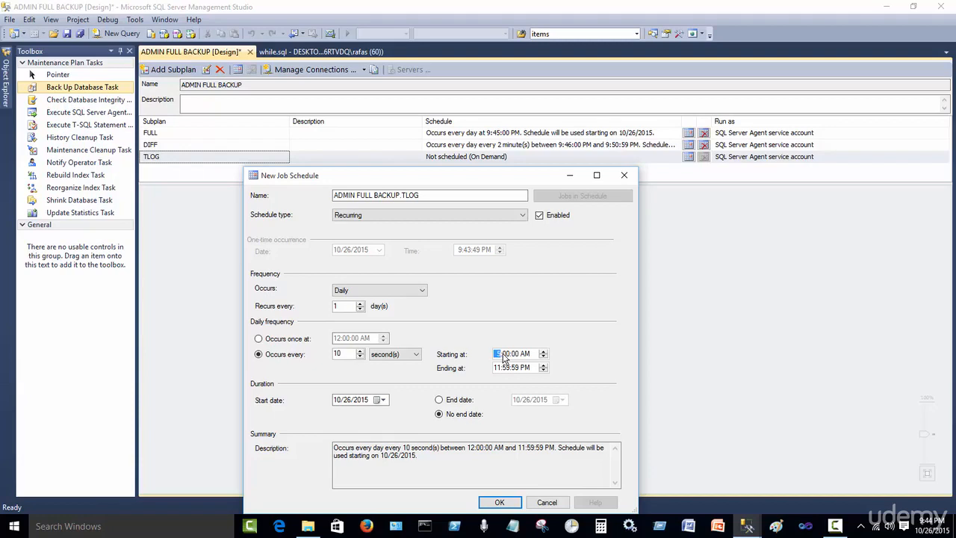
{"action": "type", "text": "9"}
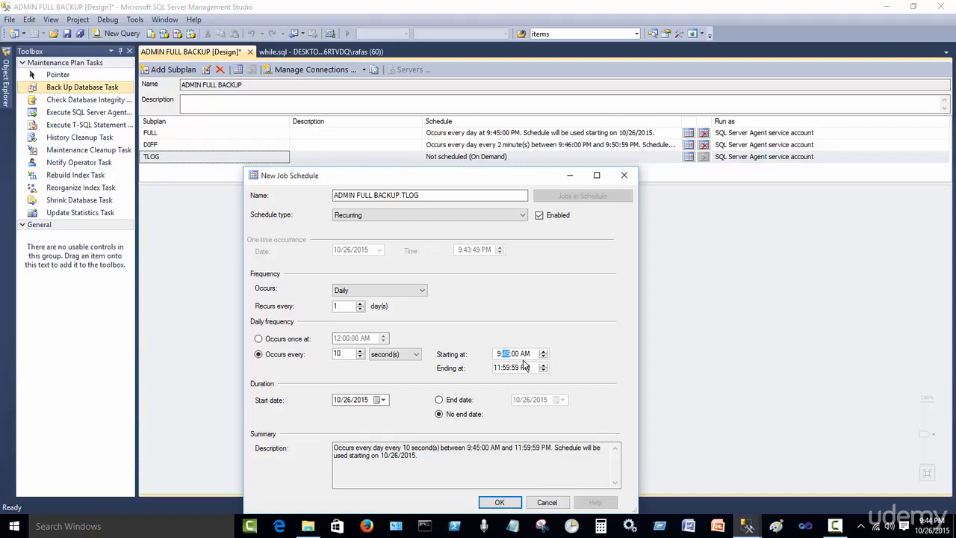
{"action": "left_click", "coordinate": [533, 354]}
{"action": "left_click", "coordinate": [544, 352]}
{"action": "left_click", "coordinate": [496, 368]}
{"action": "type", "text": "9"}
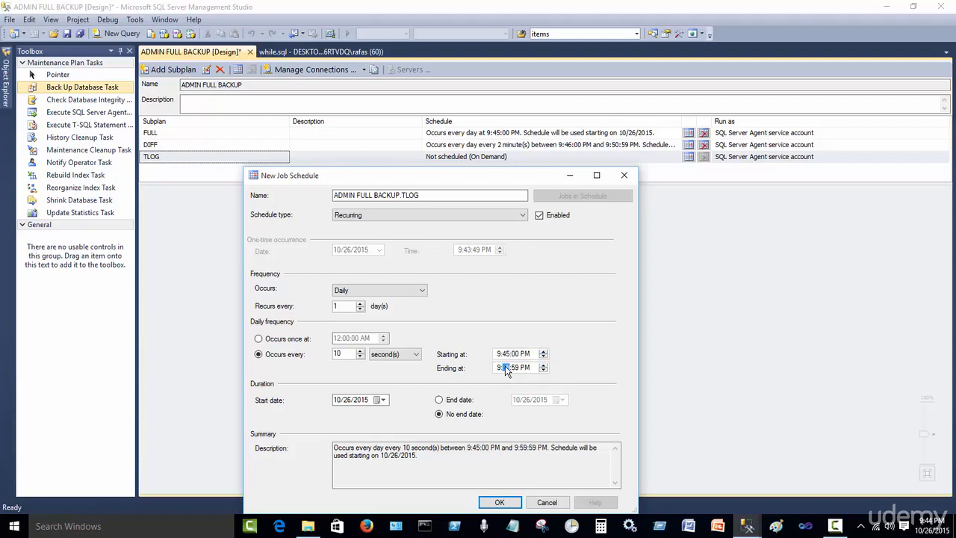
{"action": "left_click", "coordinate": [488, 466]}
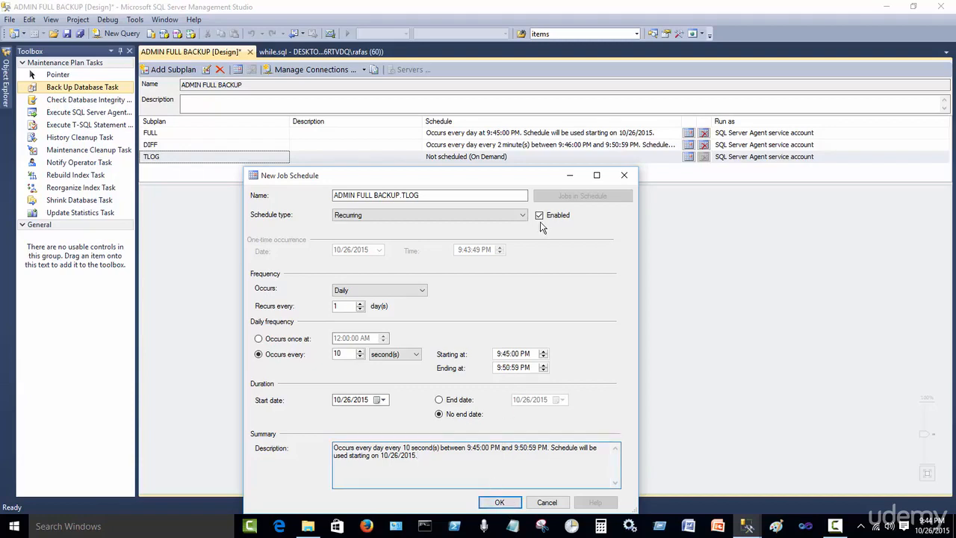
{"action": "left_click", "coordinate": [499, 502]}
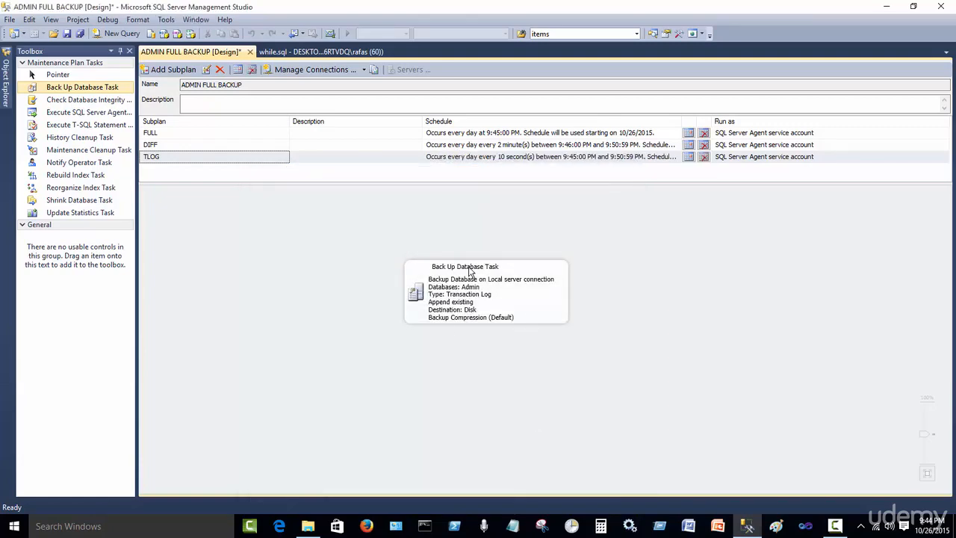
Review the FULL and DIFF subplan schedules and close each schedule dialog without changes
{"action": "left_click", "coordinate": [688, 133]}
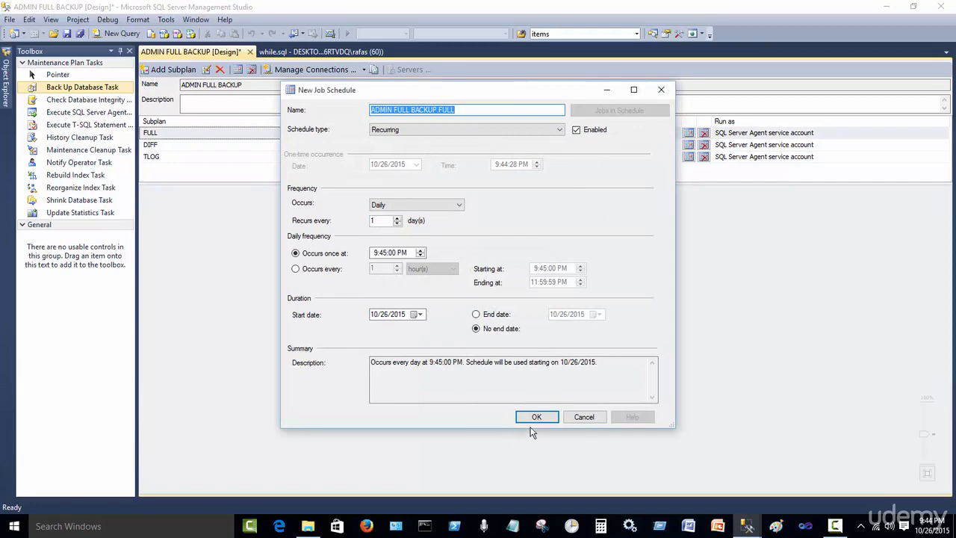
{"action": "left_click", "coordinate": [538, 418]}
{"action": "left_click", "coordinate": [688, 144]}
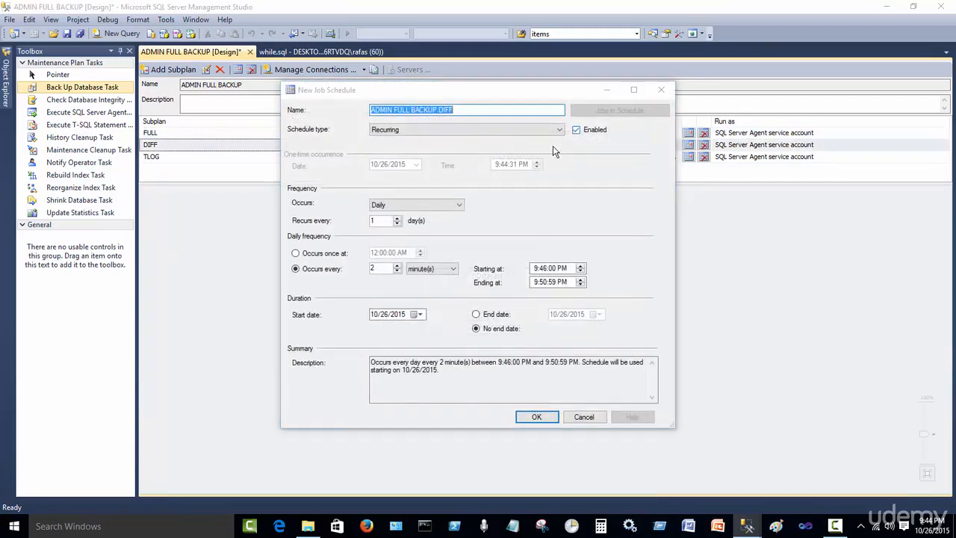
{"action": "left_click", "coordinate": [535, 418]}
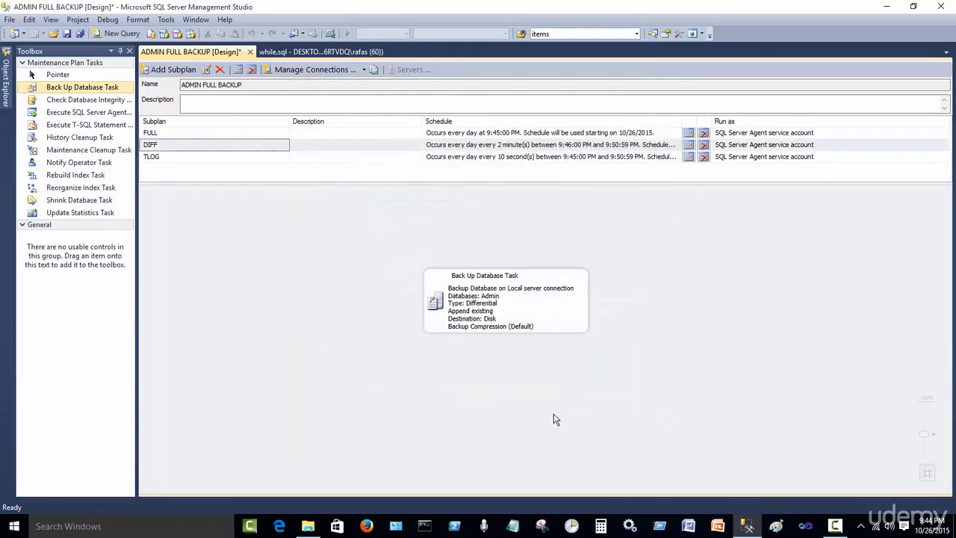
Save the ADMIN FULL BACKUP maintenance plan, pin Object Explorer, and close the plan designer
{"action": "left_click", "coordinate": [80, 33]}
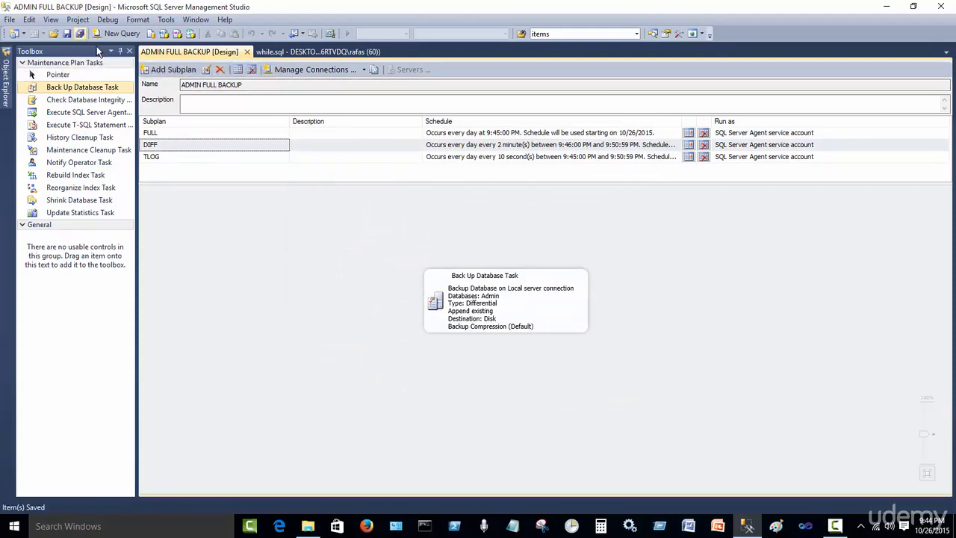
{"action": "left_click", "coordinate": [6, 91]}
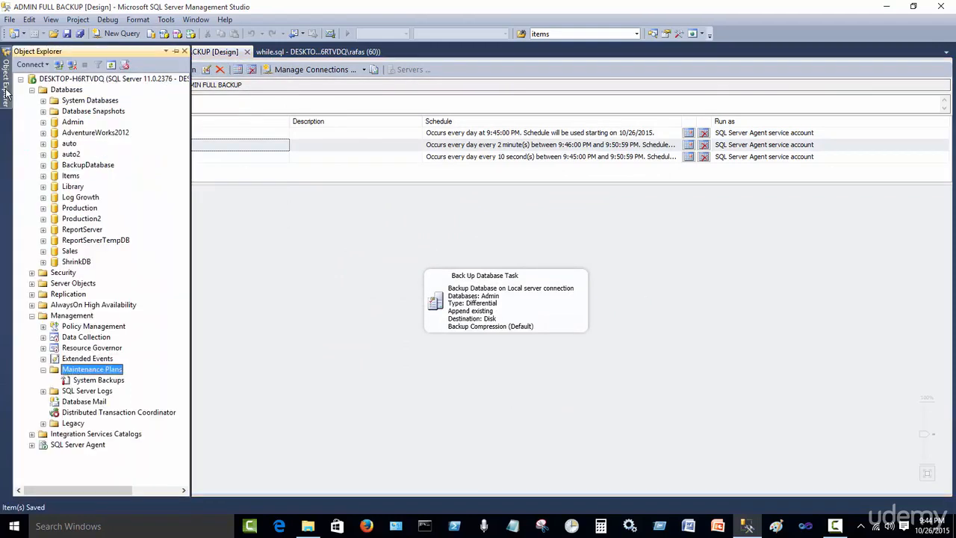
{"action": "left_click", "coordinate": [176, 51]}
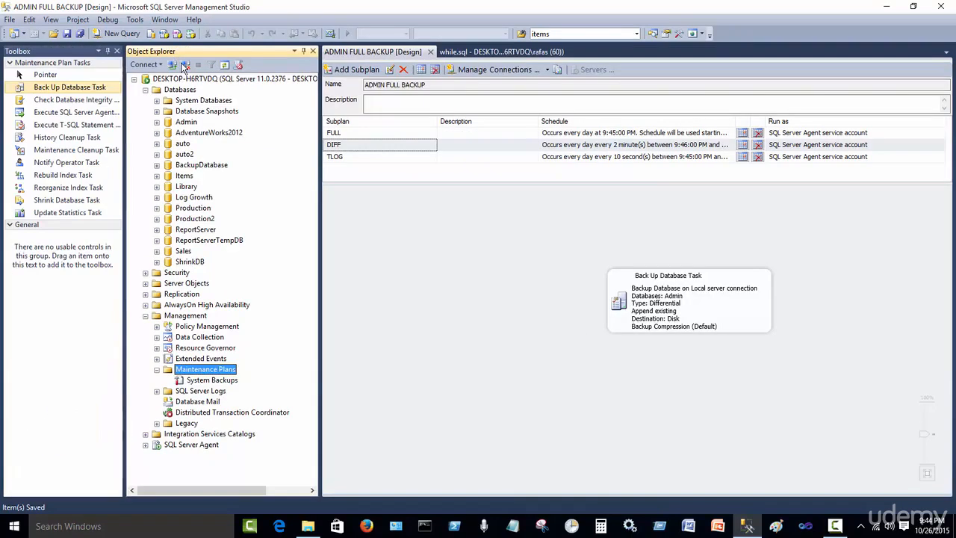
{"action": "left_click", "coordinate": [430, 52]}
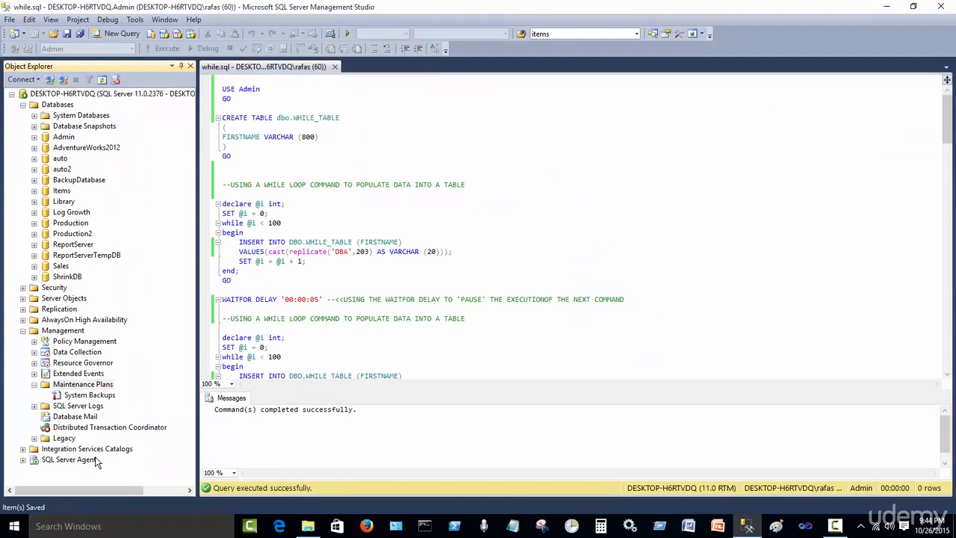
Expand the SQL Server Agent jobs list and open the MSSQL Backup folder in File Explorer
{"action": "left_click", "coordinate": [23, 459]}
{"action": "left_click", "coordinate": [33, 462]}
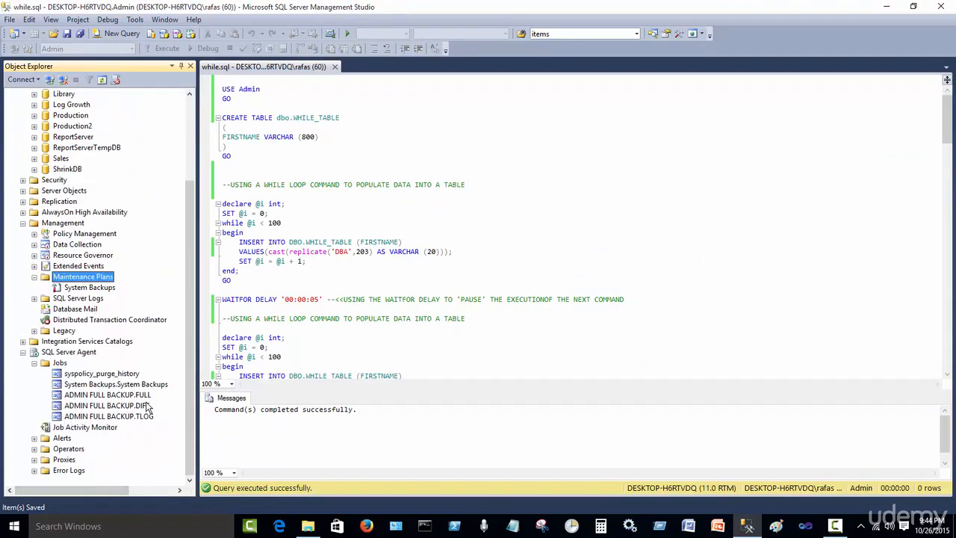
{"action": "left_click", "coordinate": [307, 526]}
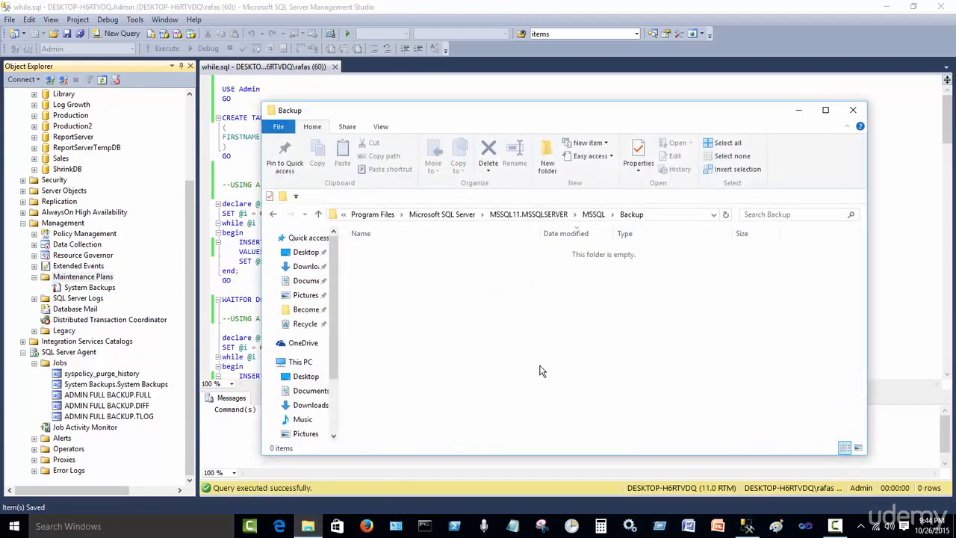
Arrange SSMS and the Backup folder side by side and execute the WHILE loop insert script on Admin
{"action": "left_click_drag", "start_coordinate": [754, 109], "coordinate": [863, 119]}
{"action": "left_click", "coordinate": [913, 6]}
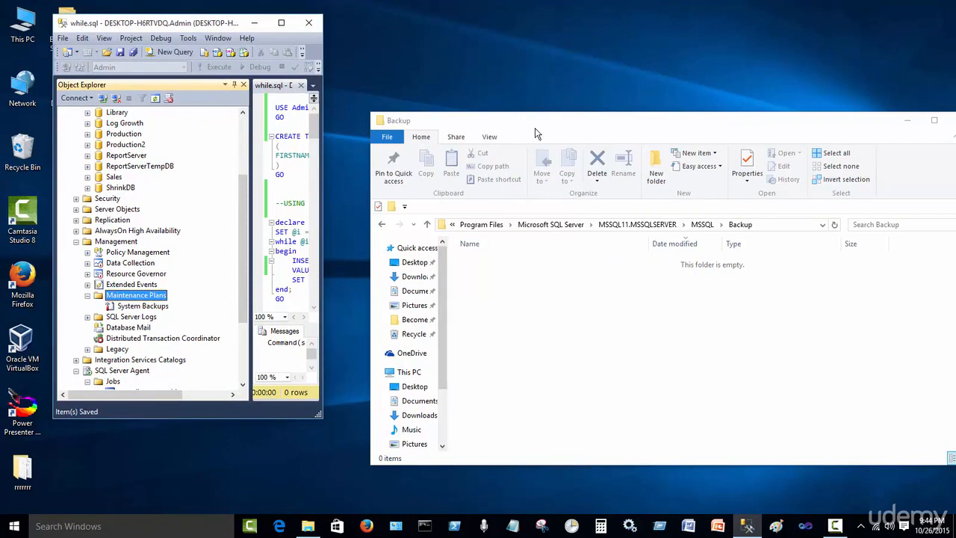
{"action": "left_click_drag", "start_coordinate": [535, 133], "coordinate": [394, 95]}
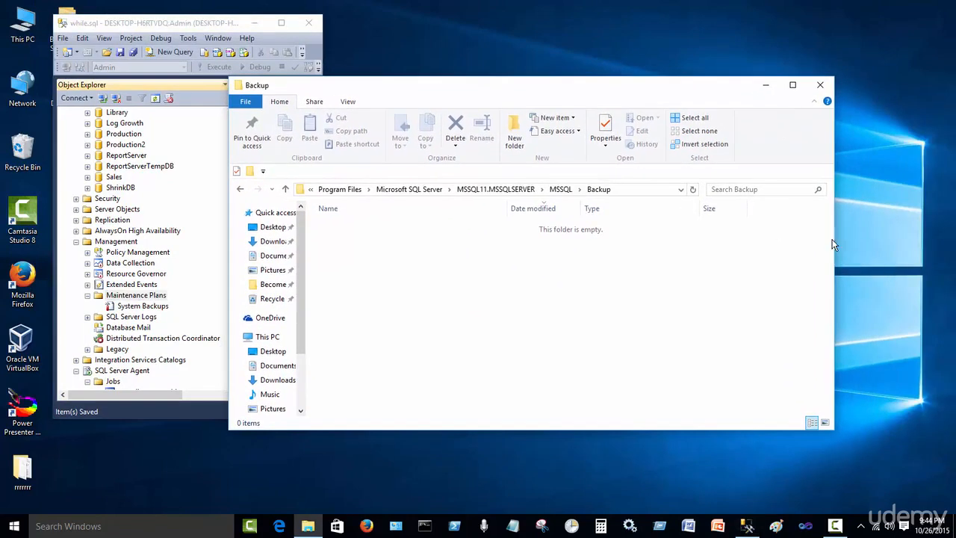
{"action": "left_click_drag", "start_coordinate": [834, 240], "coordinate": [545, 234]}
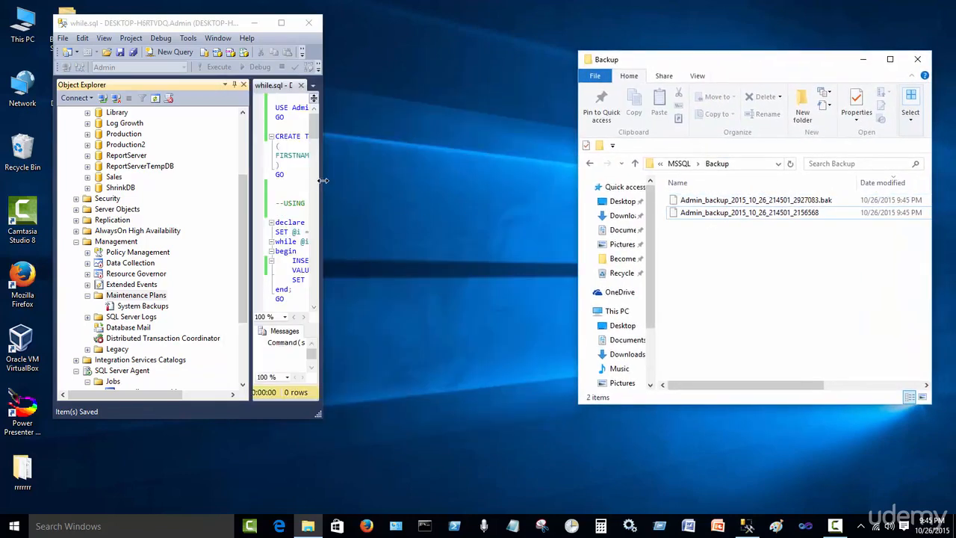
{"action": "left_click_drag", "start_coordinate": [322, 182], "coordinate": [531, 182]}
{"action": "left_click", "coordinate": [326, 137]}
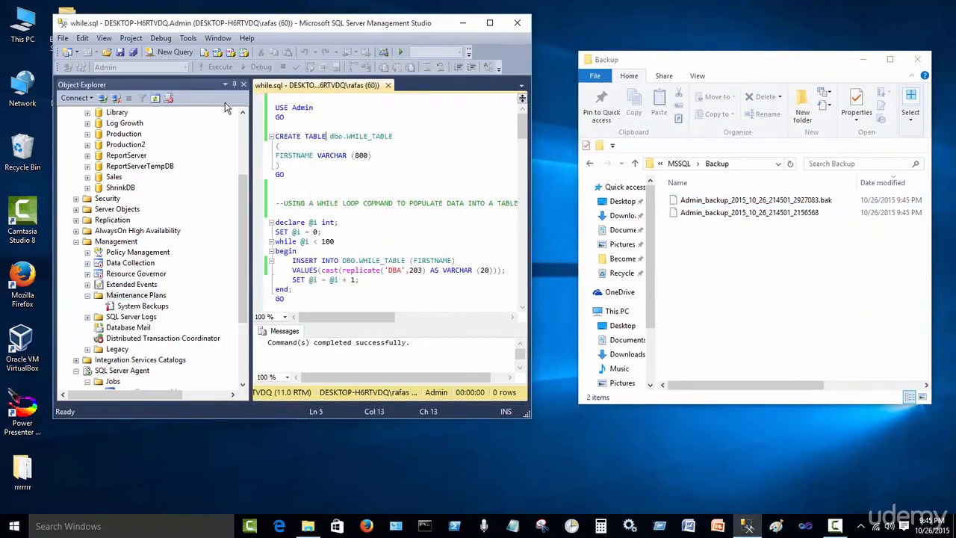
{"action": "left_click", "coordinate": [212, 71]}
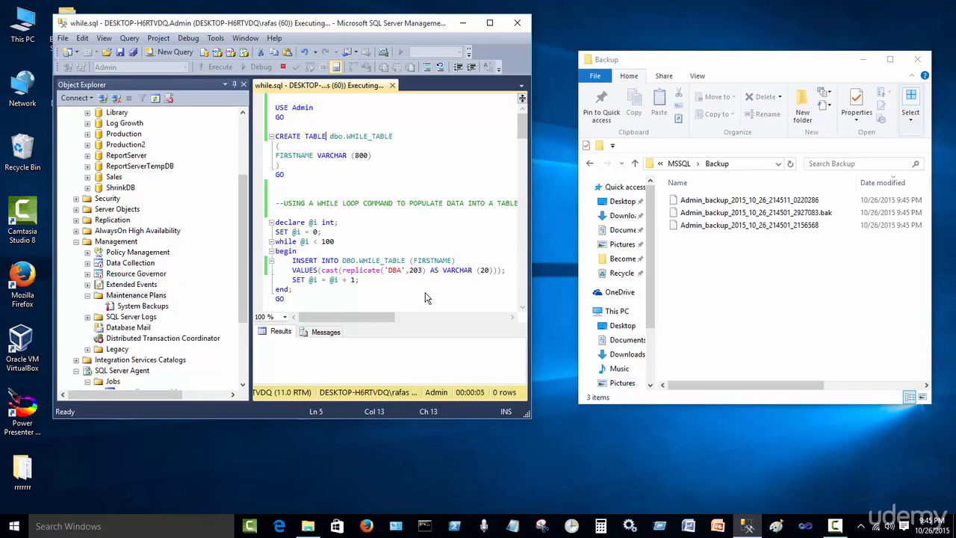
Watch the Backup folder for new full, differential and transaction log backup files while the script runs
{"action": "left_click_drag", "start_coordinate": [684, 387], "coordinate": [770, 407]}
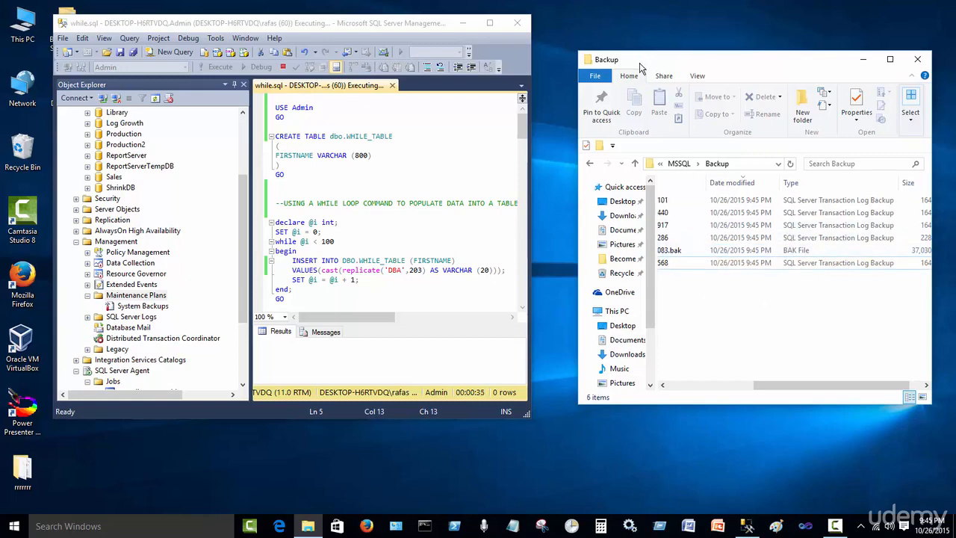
{"action": "left_click_drag", "start_coordinate": [639, 67], "coordinate": [604, 29]}
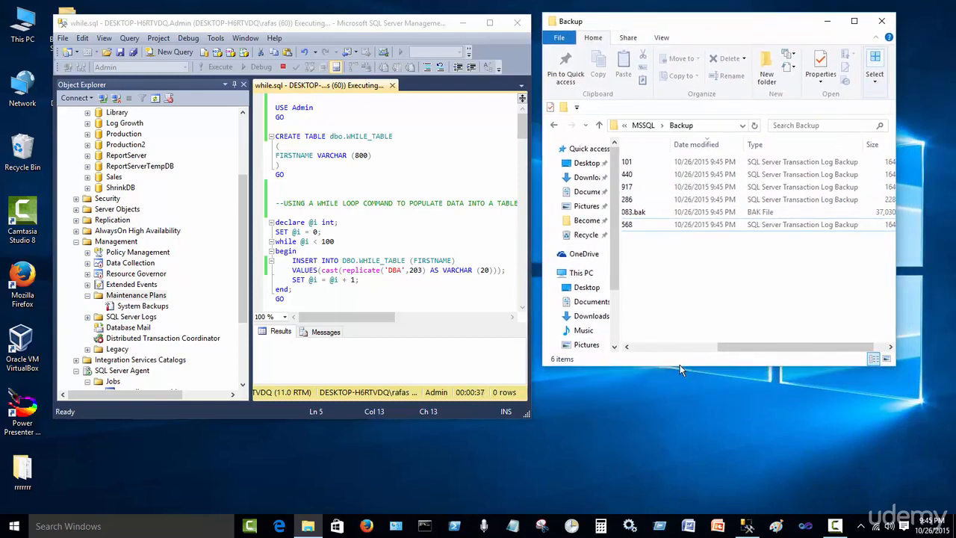
{"action": "left_click_drag", "start_coordinate": [679, 366], "coordinate": [668, 471]}
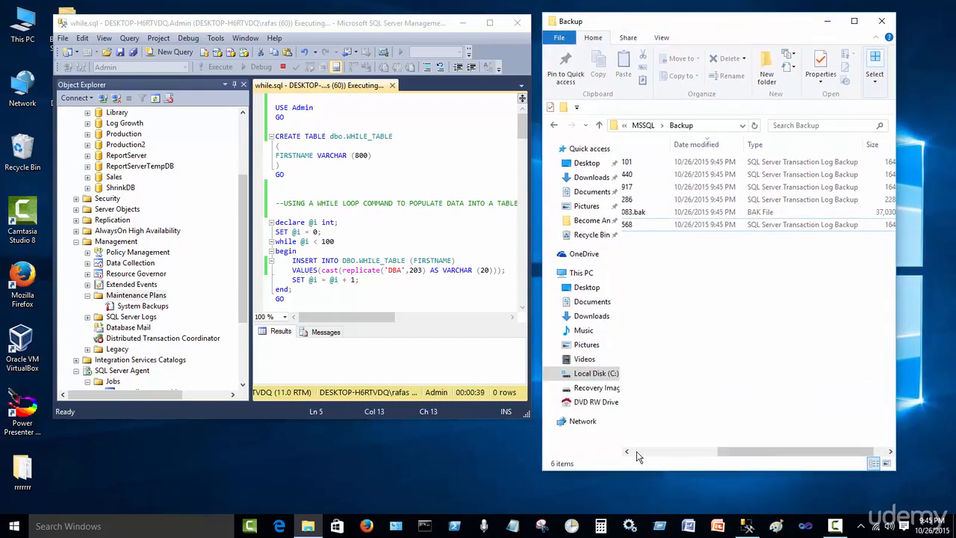
{"action": "left_click", "coordinate": [235, 85]}
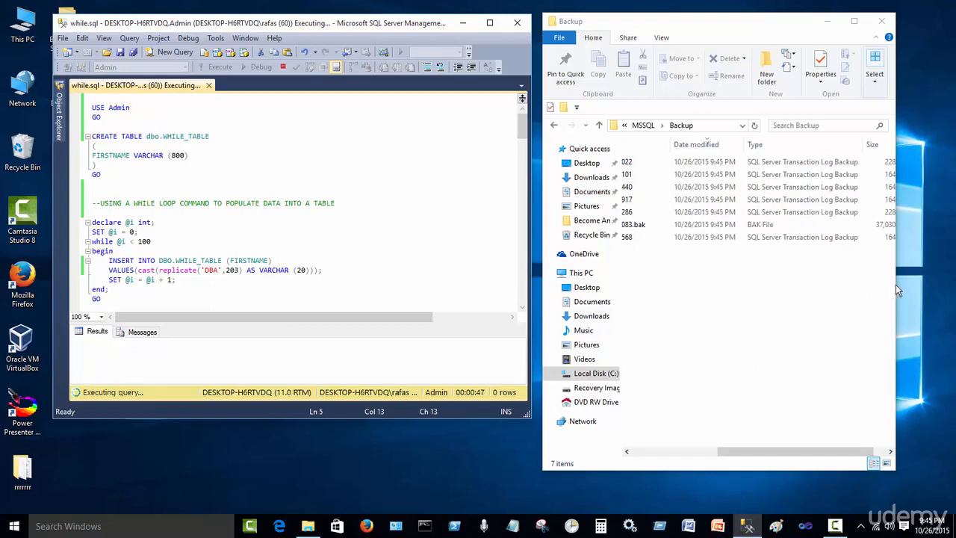
{"action": "left_click_drag", "start_coordinate": [895, 286], "coordinate": [938, 292]}
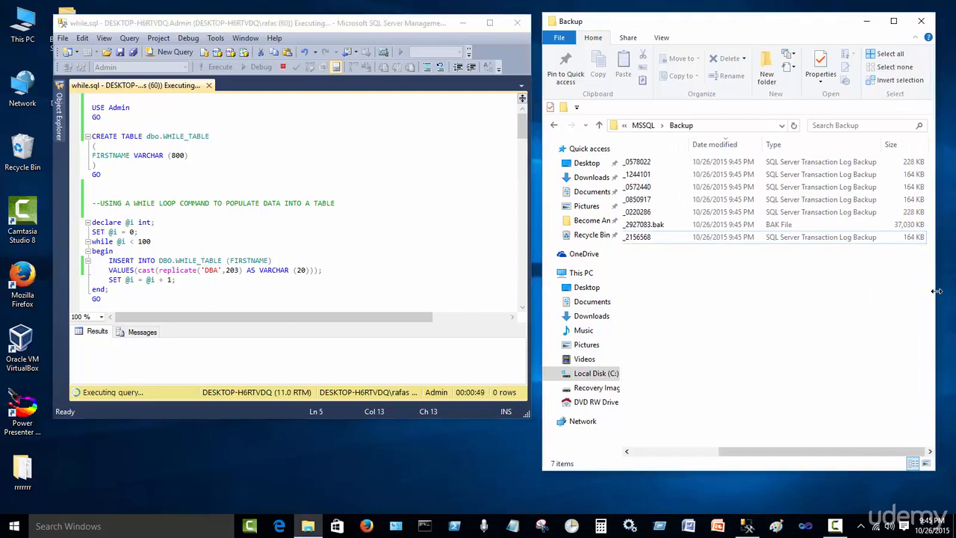
{"action": "left_click_drag", "start_coordinate": [764, 452], "coordinate": [714, 462]}
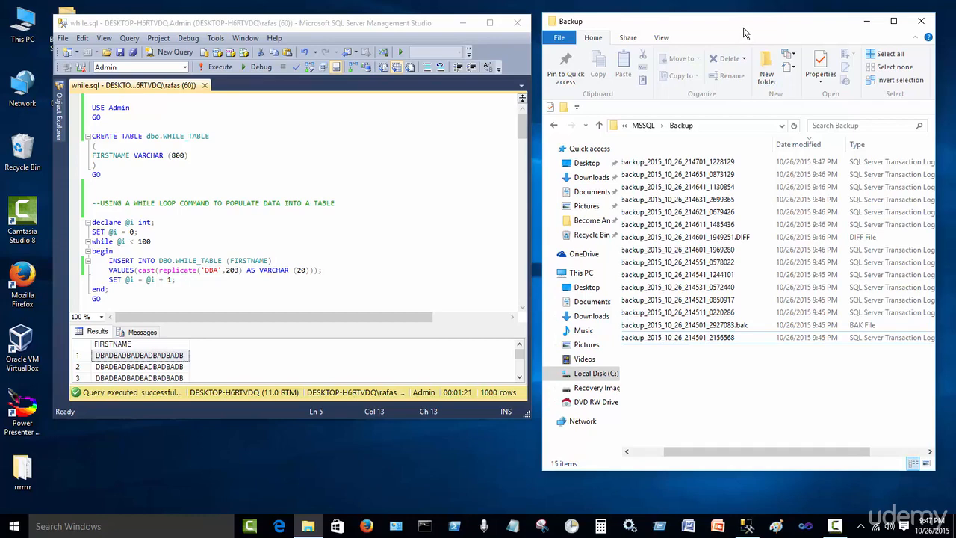
Maximize SSMS, pin Object Explorer, and disable the System Backups.System Backups job
{"action": "double_click", "coordinate": [473, 29]}
{"action": "mouse_move", "coordinate": [5, 84]}
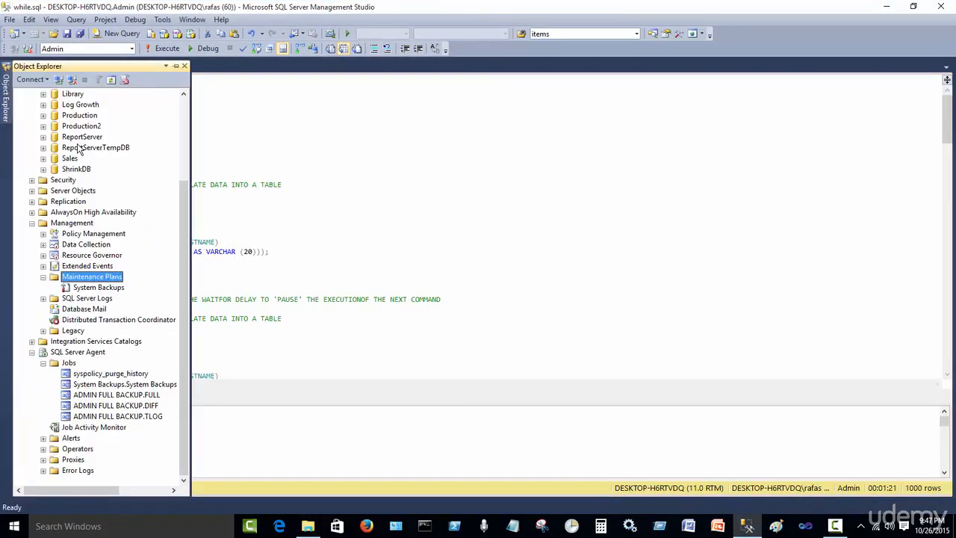
{"action": "left_click", "coordinate": [181, 65]}
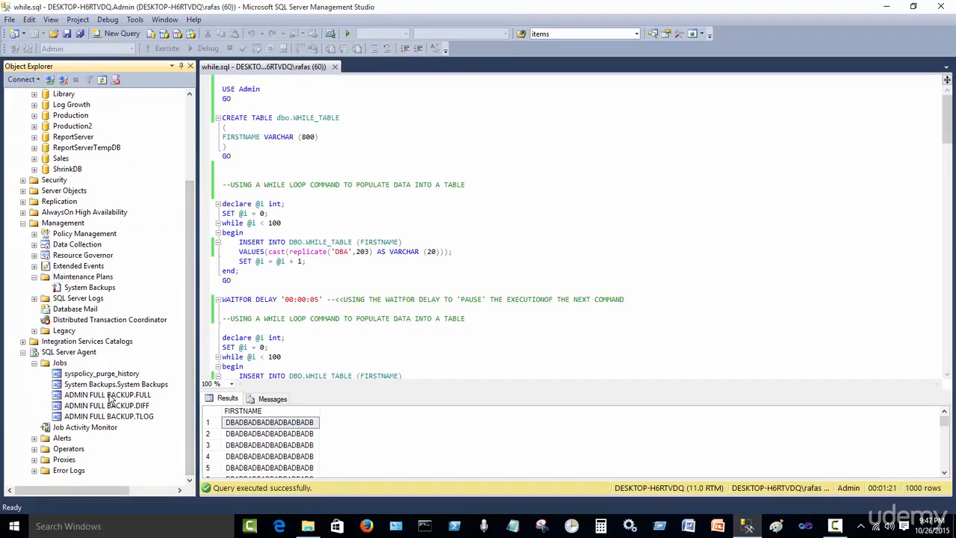
{"action": "right_click", "coordinate": [104, 385]}
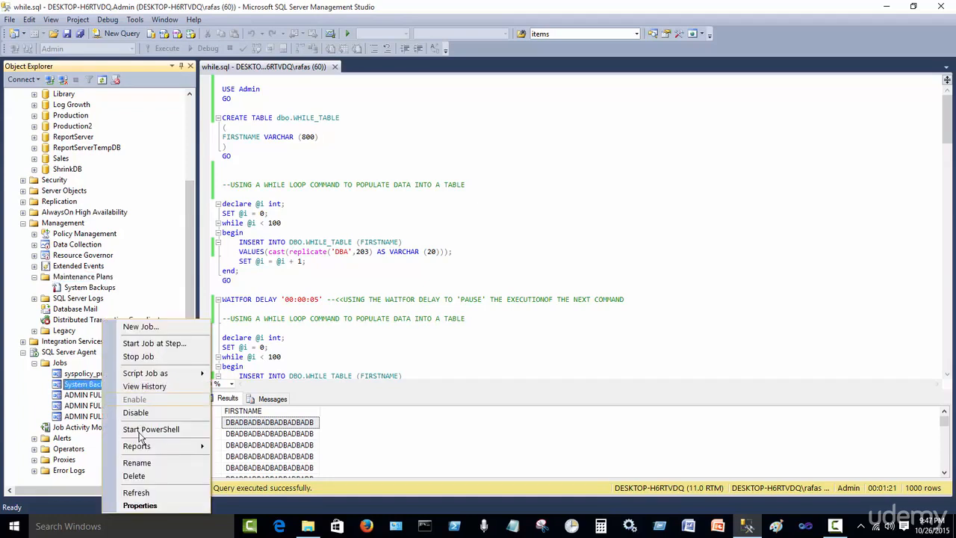
{"action": "left_click", "coordinate": [138, 413]}
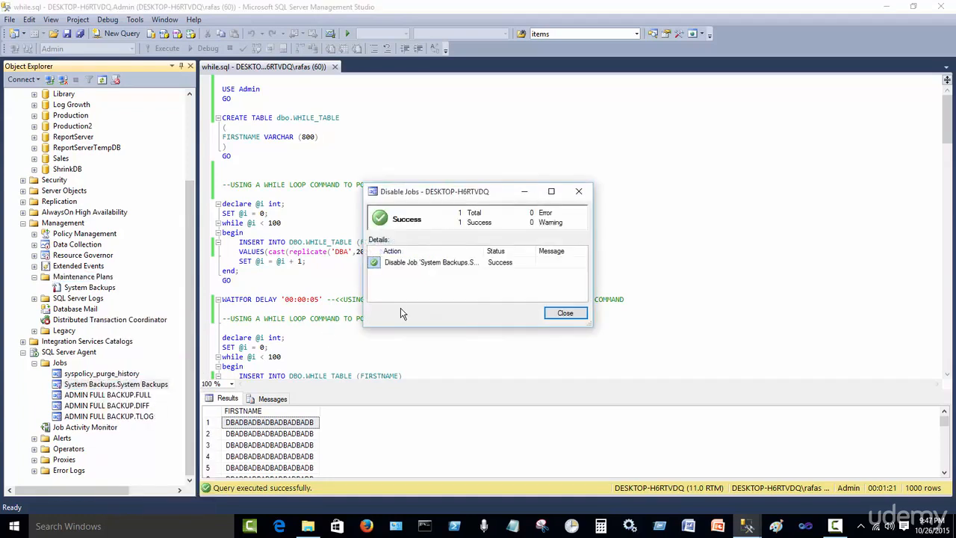
{"action": "left_click", "coordinate": [564, 313]}
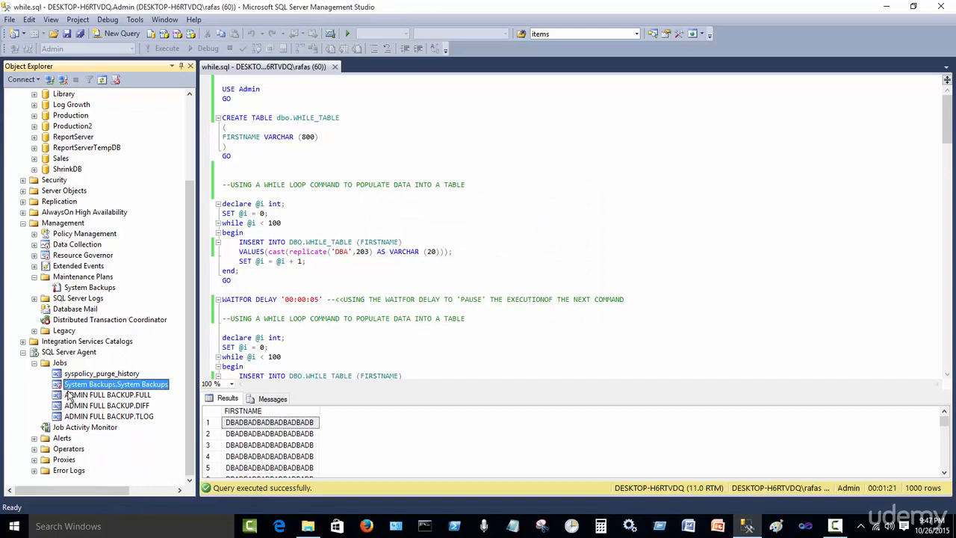
Disable the ADMIN FULL BACKUP.FULL, ADMIN FULL BACKUP.DIFF and ADMIN FULL BACKUP.TLOG jobs
{"action": "right_click", "coordinate": [116, 396]}
{"action": "left_click", "coordinate": [154, 412]}
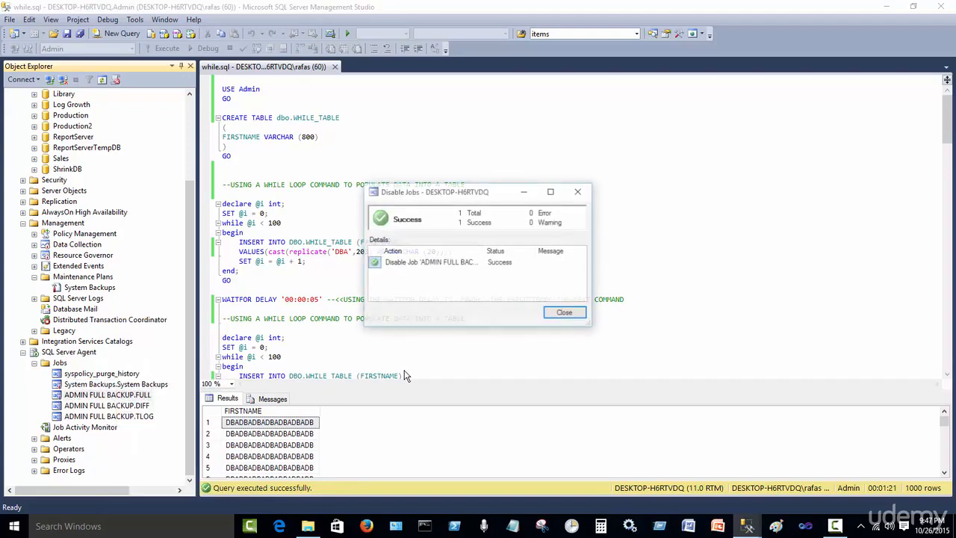
{"action": "left_click", "coordinate": [553, 318]}
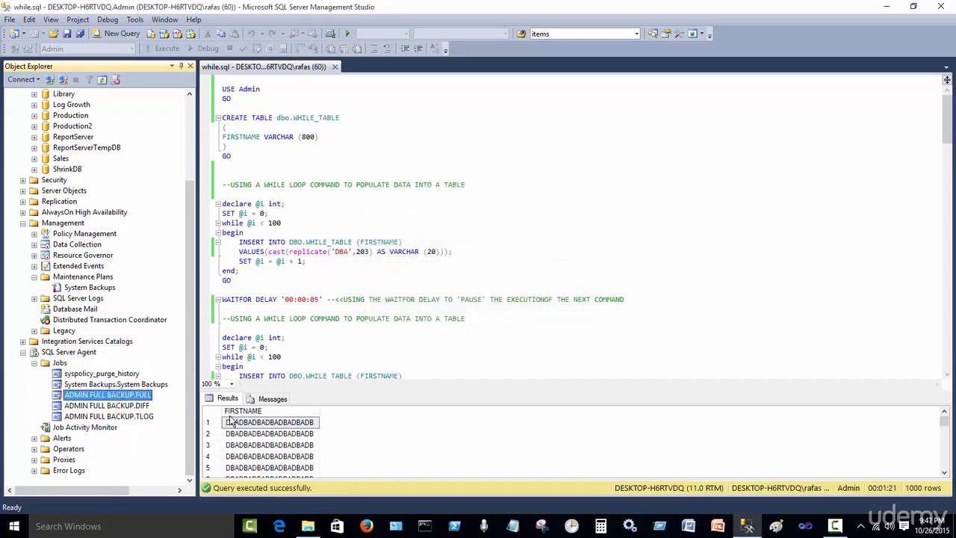
{"action": "right_click", "coordinate": [108, 406]}
{"action": "left_click", "coordinate": [140, 412]}
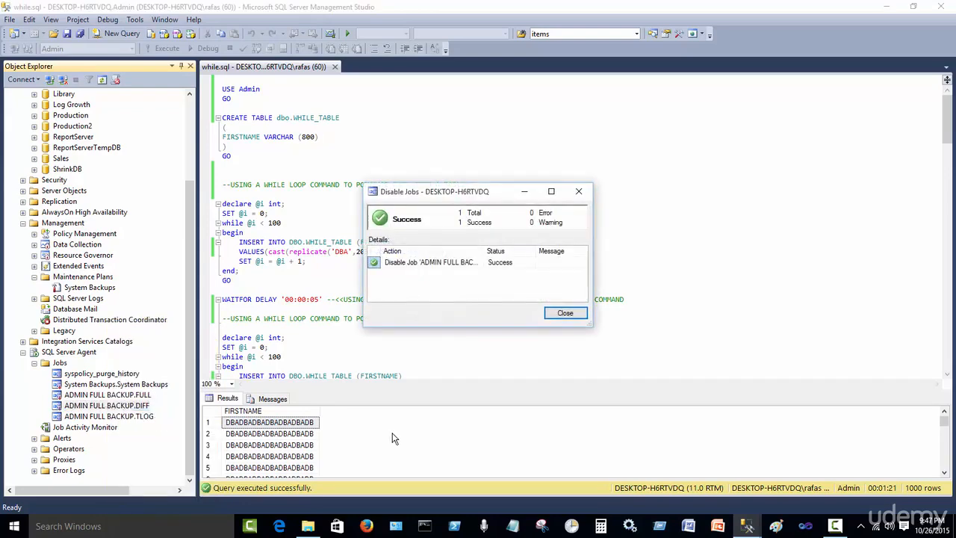
{"action": "left_click", "coordinate": [558, 314]}
{"action": "left_click", "coordinate": [131, 417]}
{"action": "right_click", "coordinate": [130, 422]}
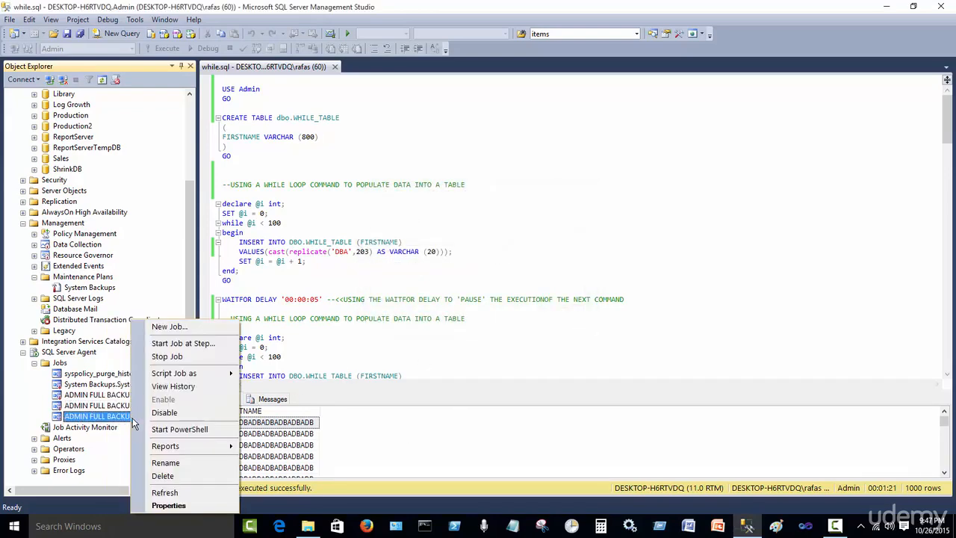
{"action": "left_click", "coordinate": [166, 412]}
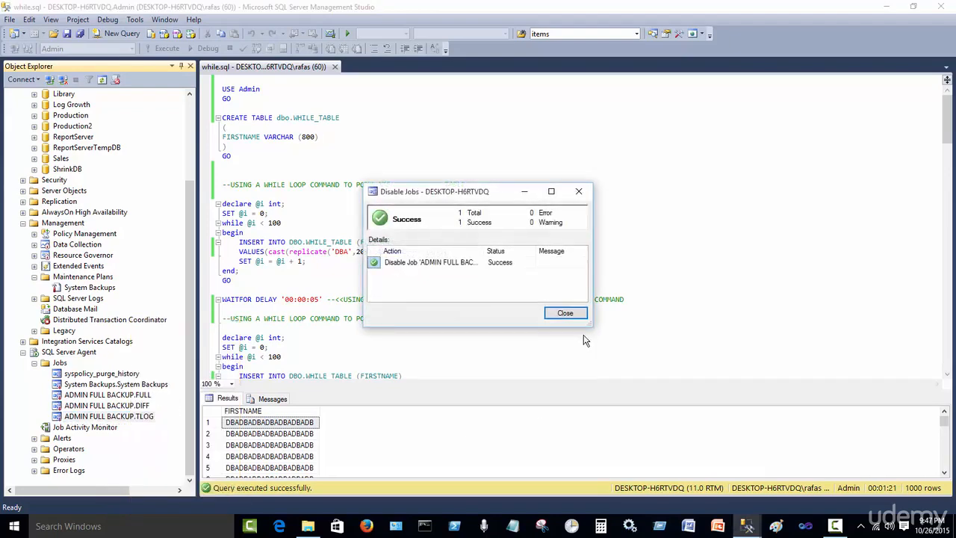
{"action": "left_click", "coordinate": [566, 314]}
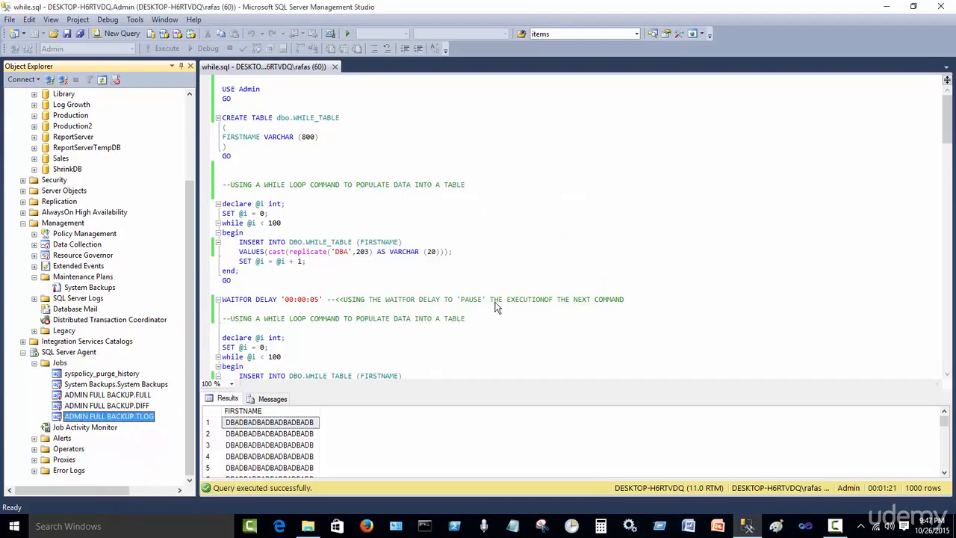
Refresh the Maintenance Plans folder in Object Explorer and scroll back to the top of the tree
{"action": "left_click", "coordinate": [483, 280]}
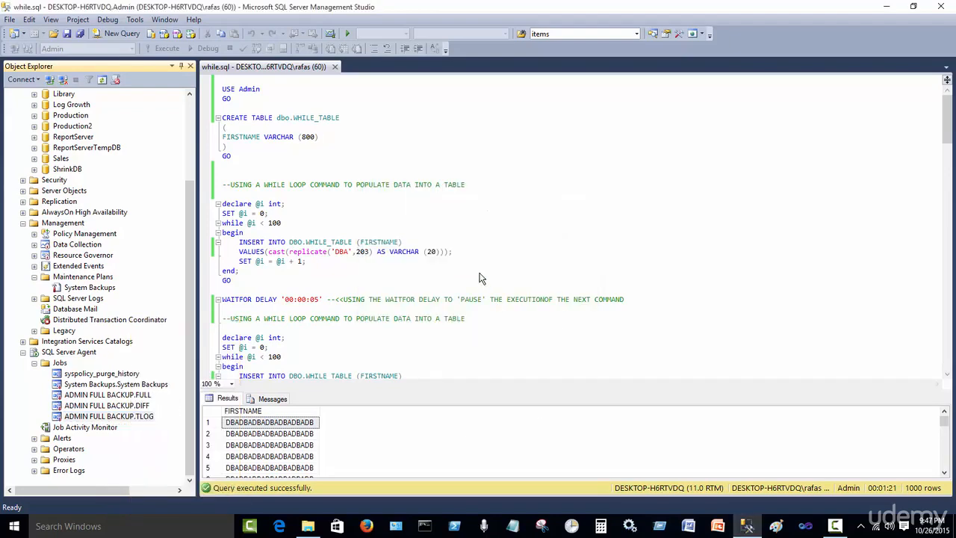
{"action": "left_click", "coordinate": [188, 254]}
{"action": "scroll", "coordinate": [188, 254], "scroll_direction": "up", "scroll_amount": 2}
{"action": "left_click_drag", "start_coordinate": [188, 254], "coordinate": [188, 312]}
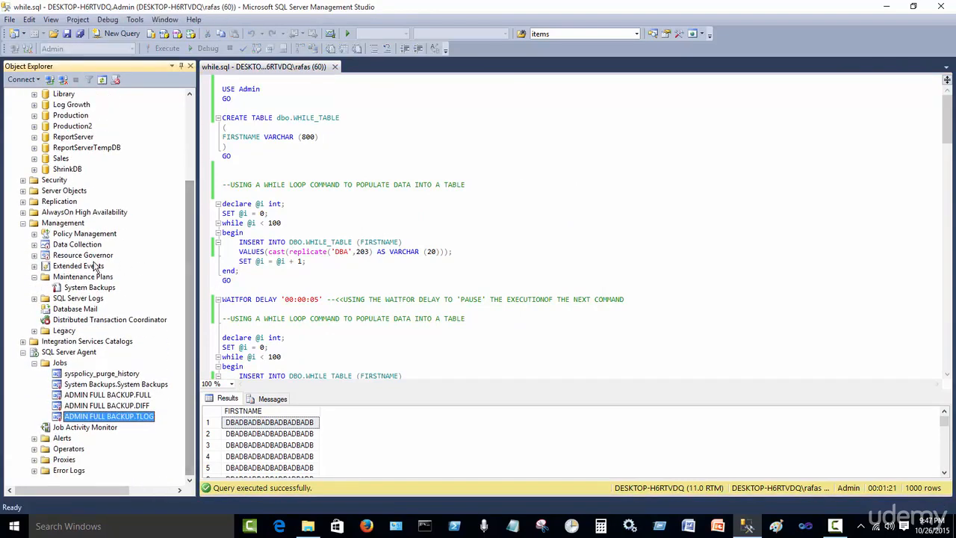
{"action": "left_click", "coordinate": [67, 278]}
{"action": "left_click", "coordinate": [102, 80]}
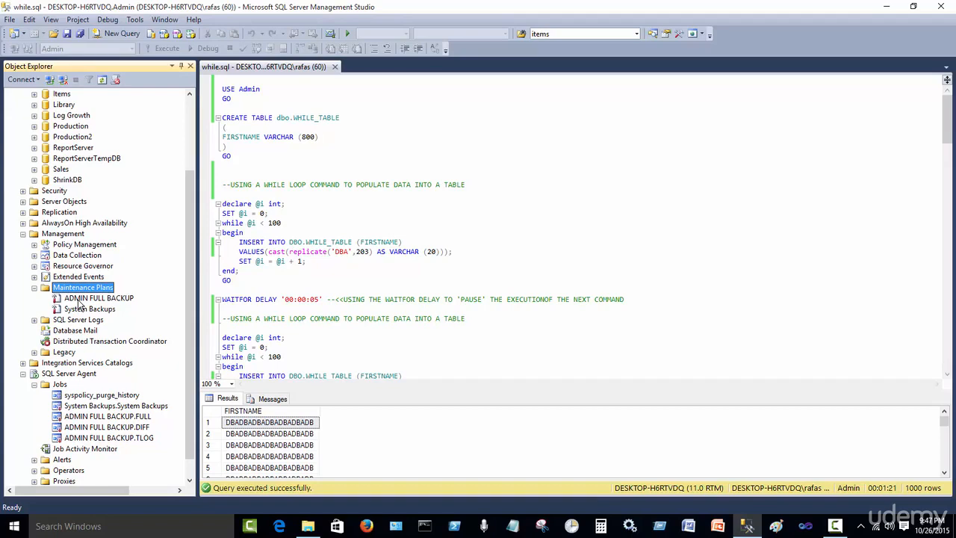
{"action": "left_click_drag", "start_coordinate": [190, 192], "coordinate": [192, 116]}
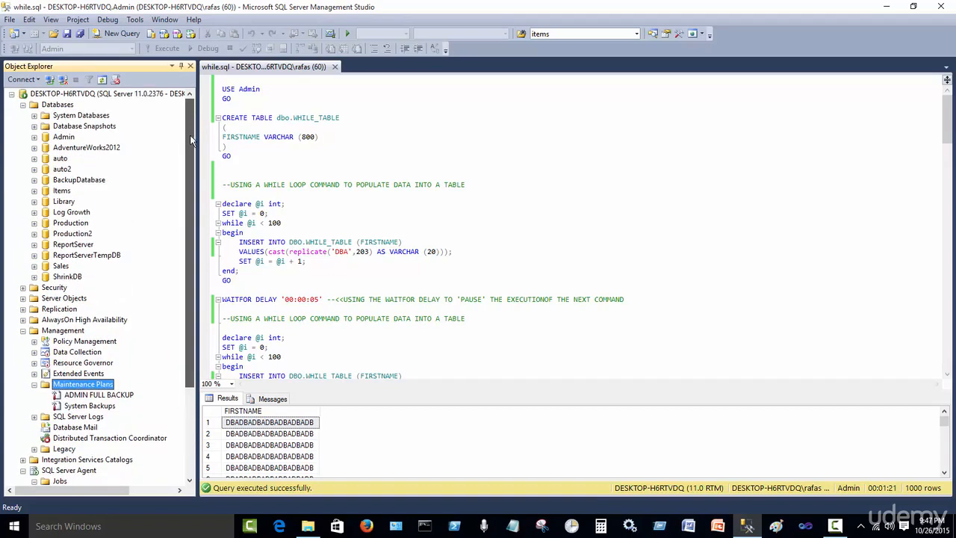
Collapse the Databases and Management nodes in Object Explorer to tidy the tree
{"action": "scroll", "coordinate": [191, 140], "scroll_direction": "down", "scroll_amount": 4}
{"action": "left_click", "coordinate": [33, 367]}
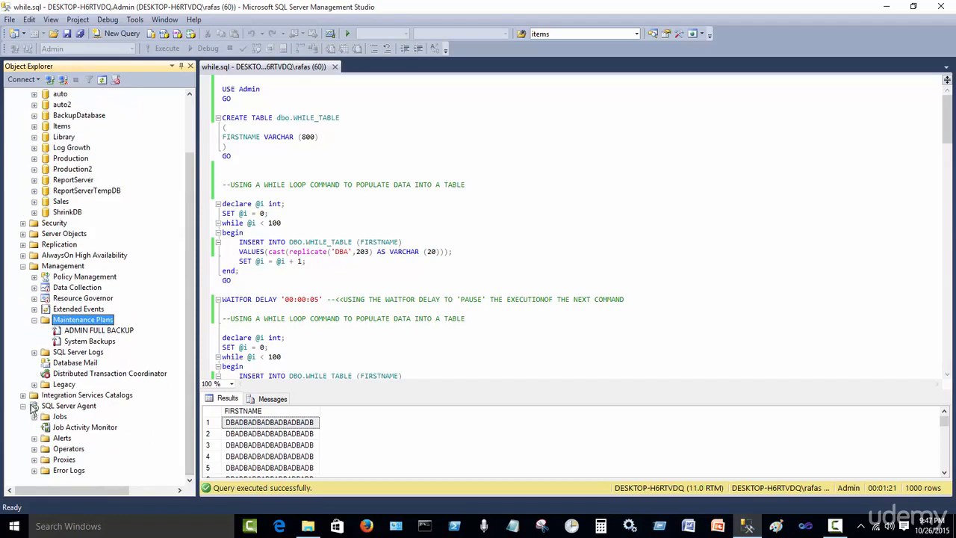
{"action": "left_click", "coordinate": [24, 406]}
{"action": "left_click", "coordinate": [23, 331]}
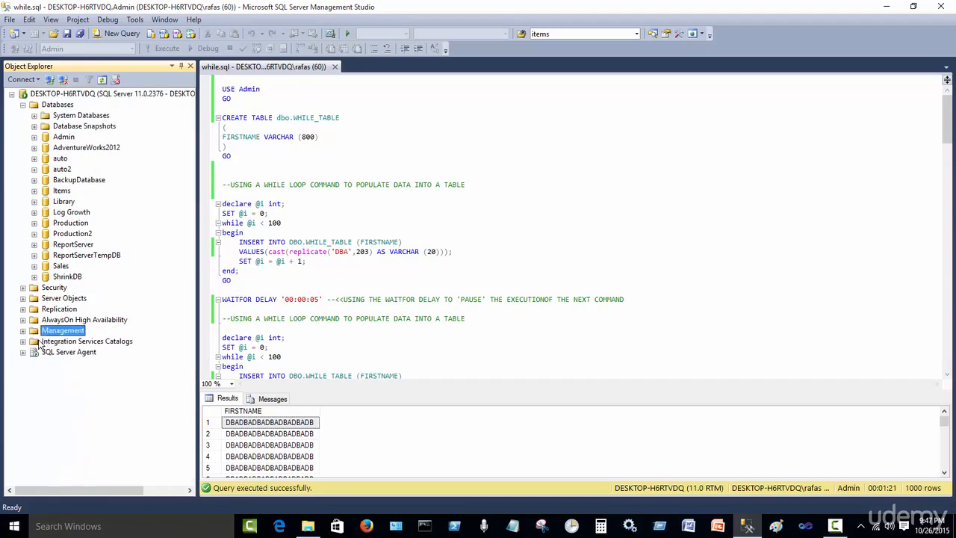
{"action": "left_click", "coordinate": [22, 105]}
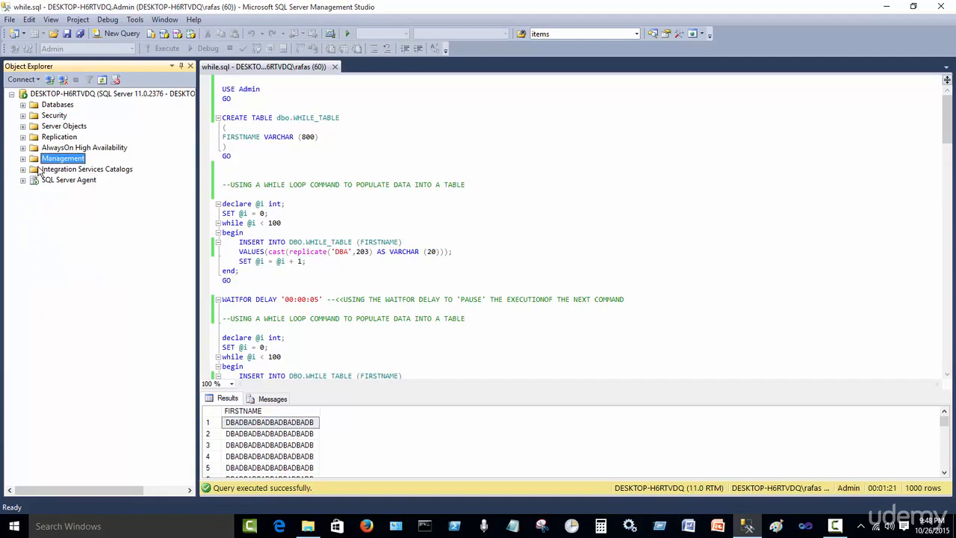
Expand SQL Server Agent with its Jobs and Error Logs folders to review the backup jobs and logs
{"action": "left_click", "coordinate": [23, 180]}
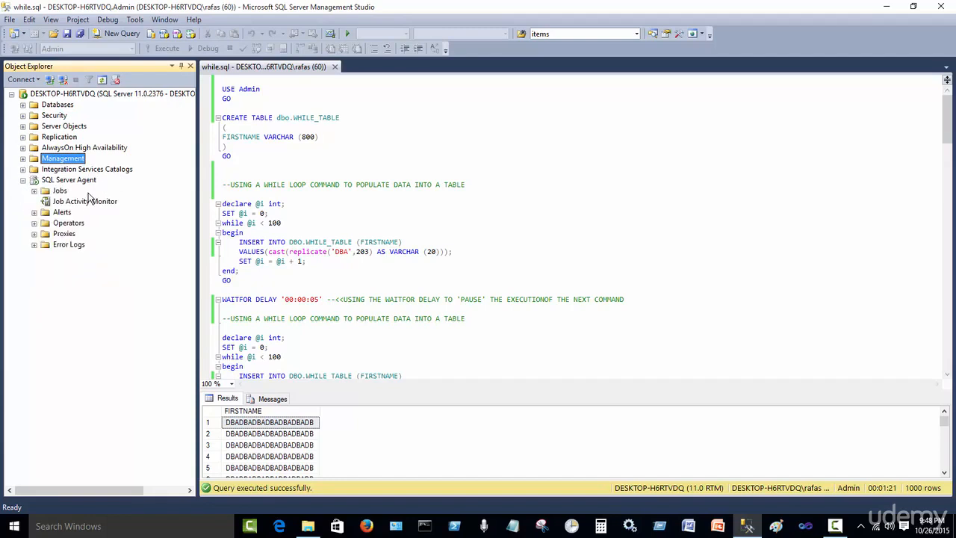
{"action": "left_click", "coordinate": [34, 191]}
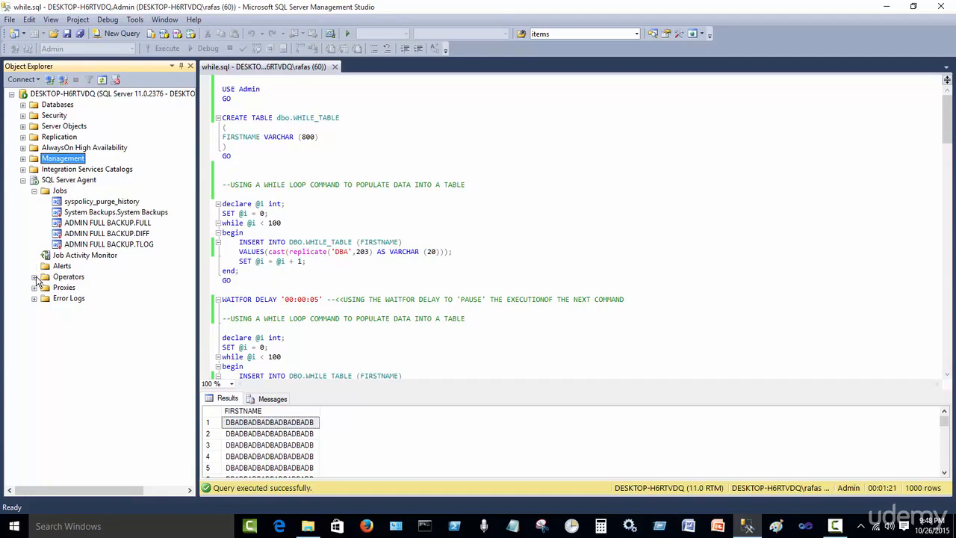
{"action": "left_click", "coordinate": [34, 299]}
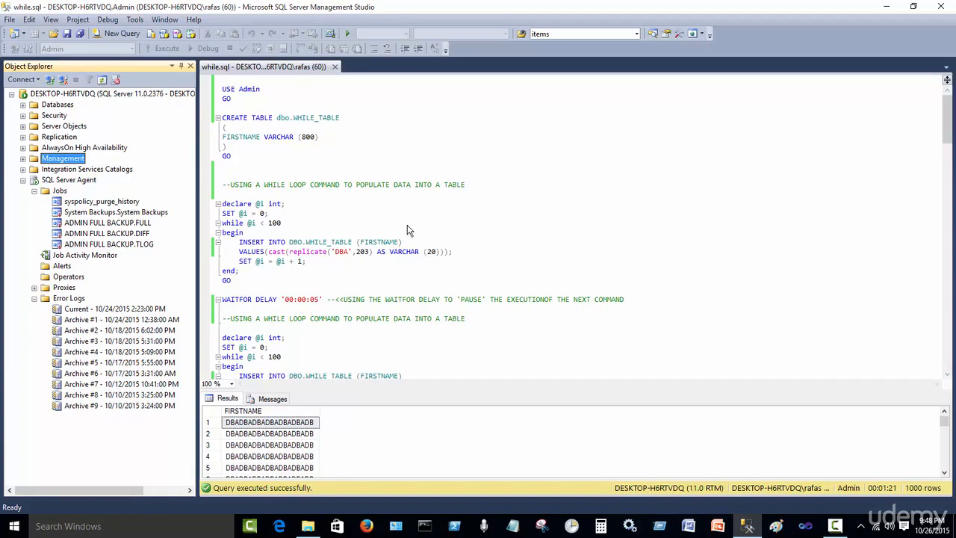
{"action": "left_click", "coordinate": [83, 182]}
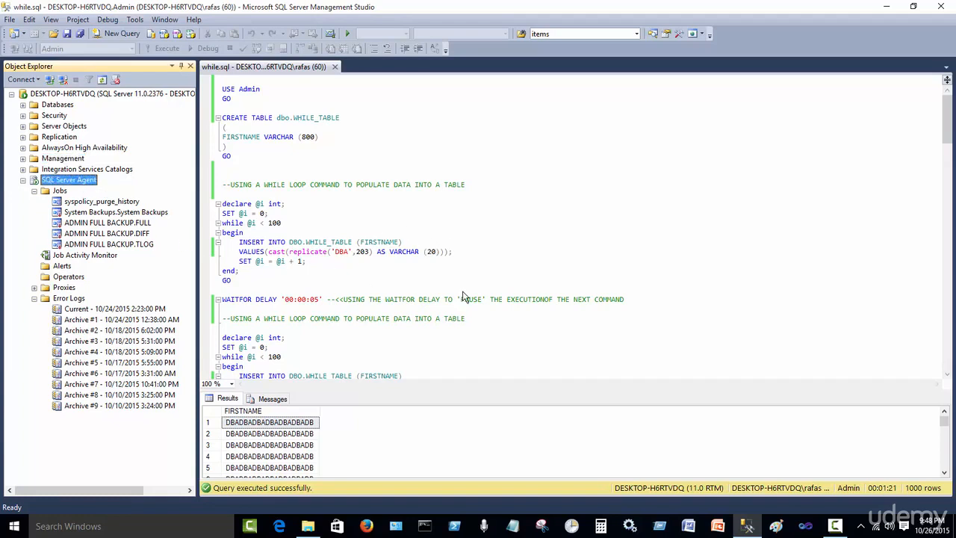
{"action": "left_click", "coordinate": [834, 528]}
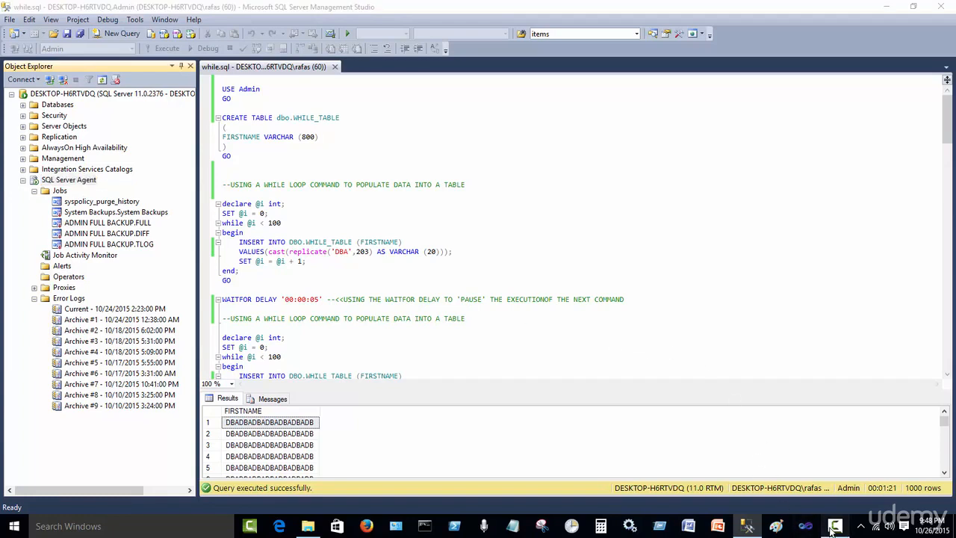